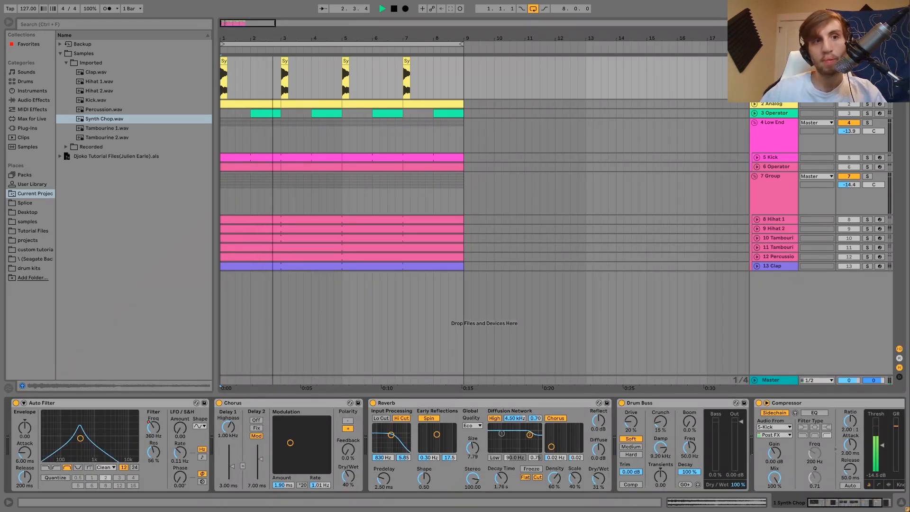
Show the Auto Filter frequency automation on the Synth Chop track and play the loop briefly.
key("space")
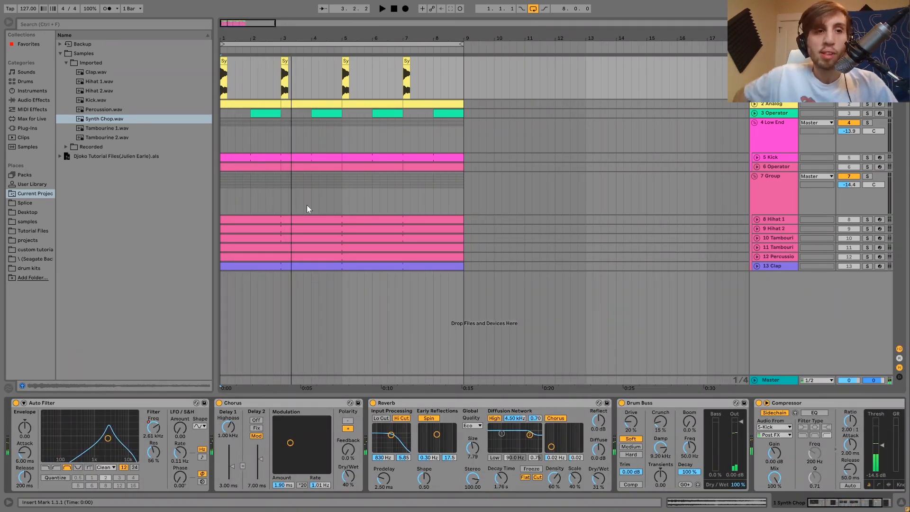
left_click(105, 121)
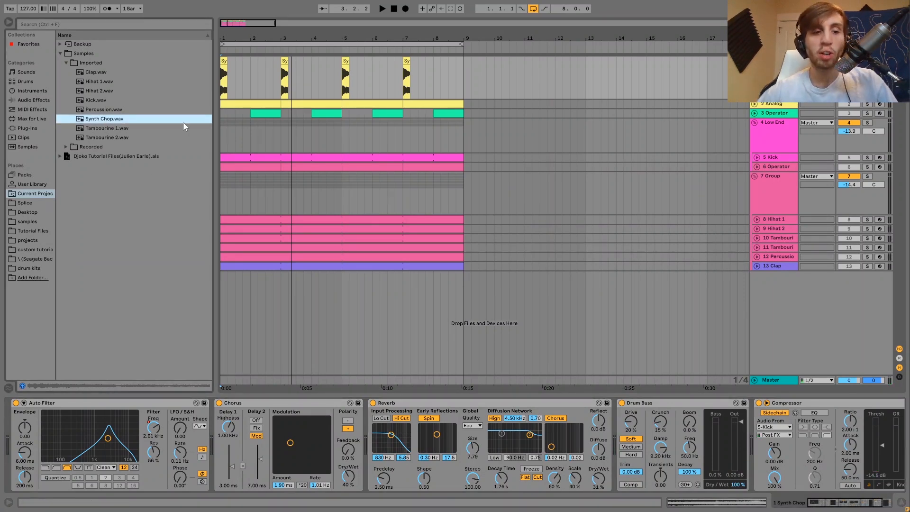
left_click(153, 433)
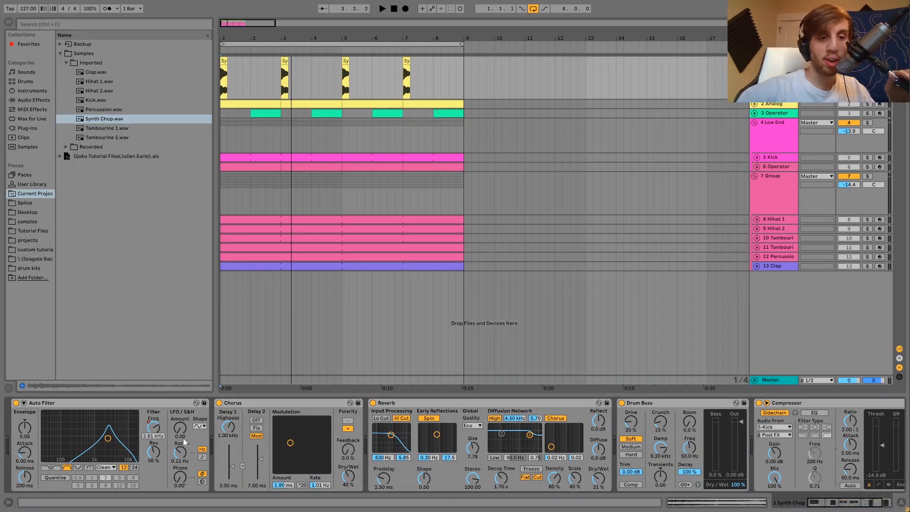
key("a")
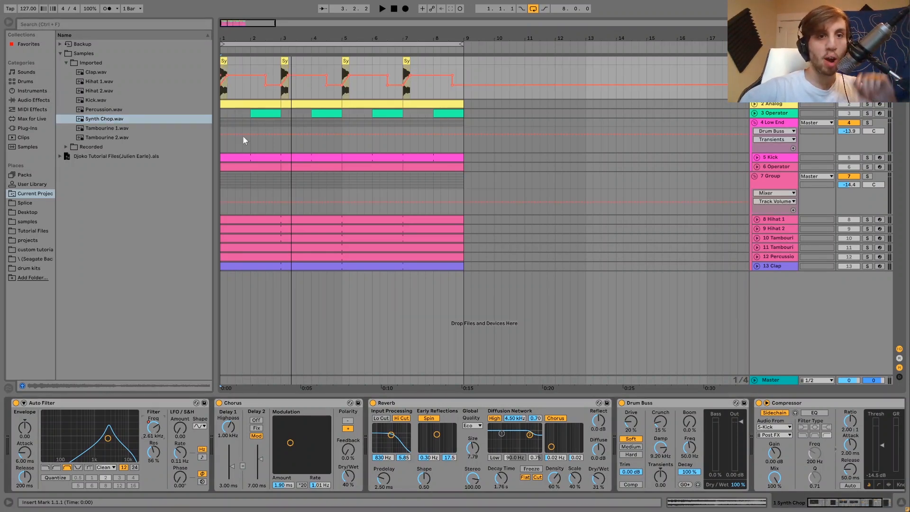
key("space")
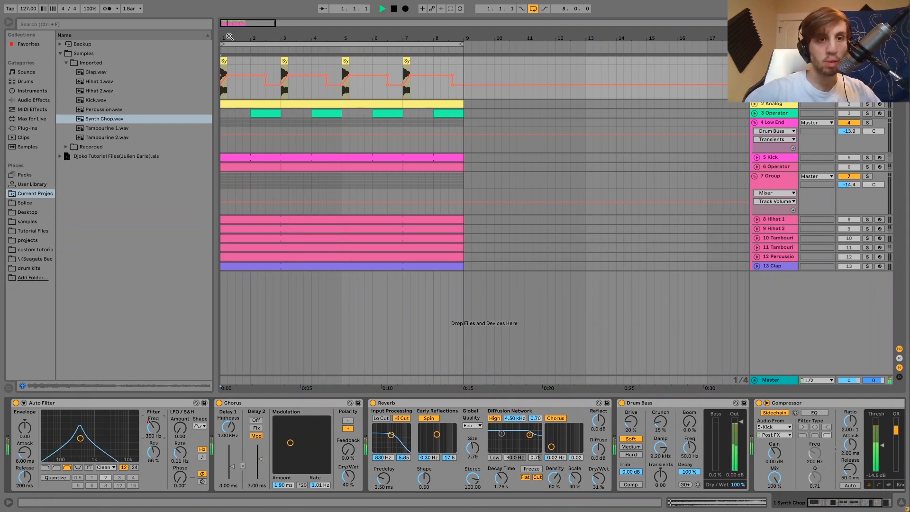
key("space")
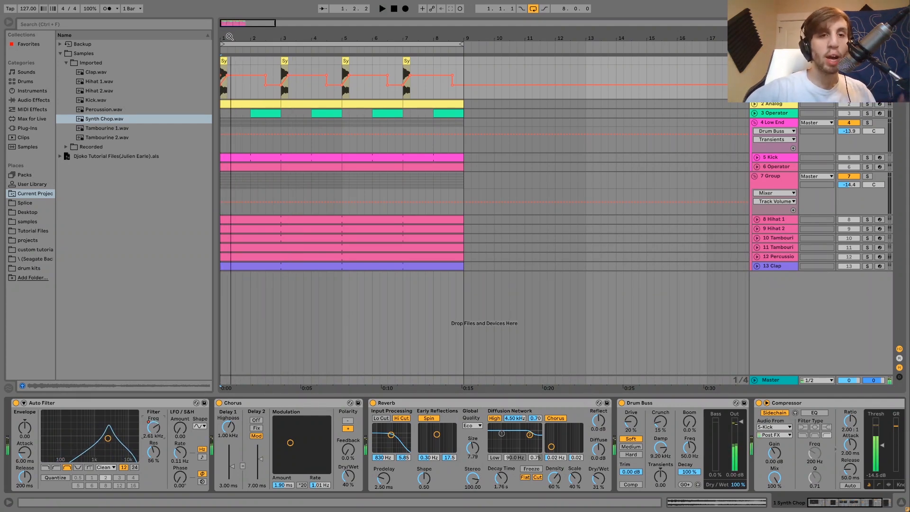
Audition the synth chop and review its effect chain from Auto Filter through Chorus, Reverb and Drum Buss to Compressor.
mouse_move(223, 78)
left_click_drag(223, 78, 223, 79)
key("space")
key("space")
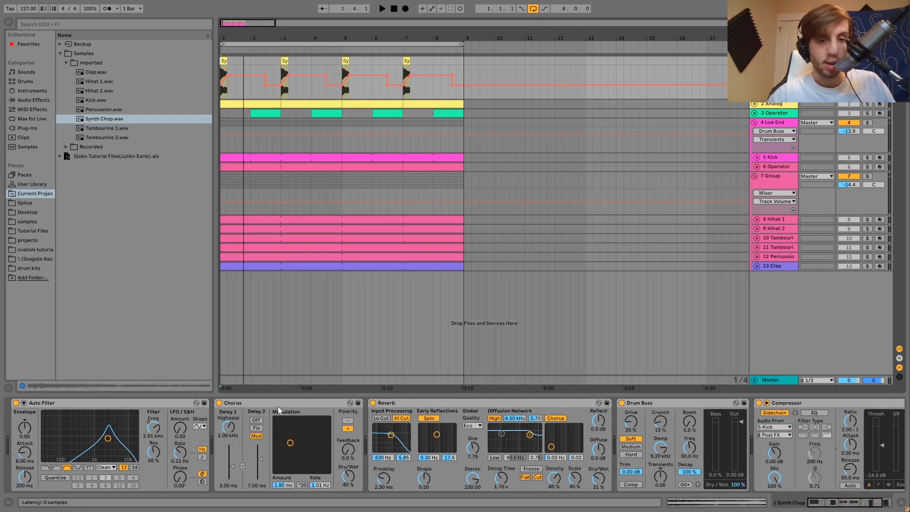
scroll(279, 410, "down", 3)
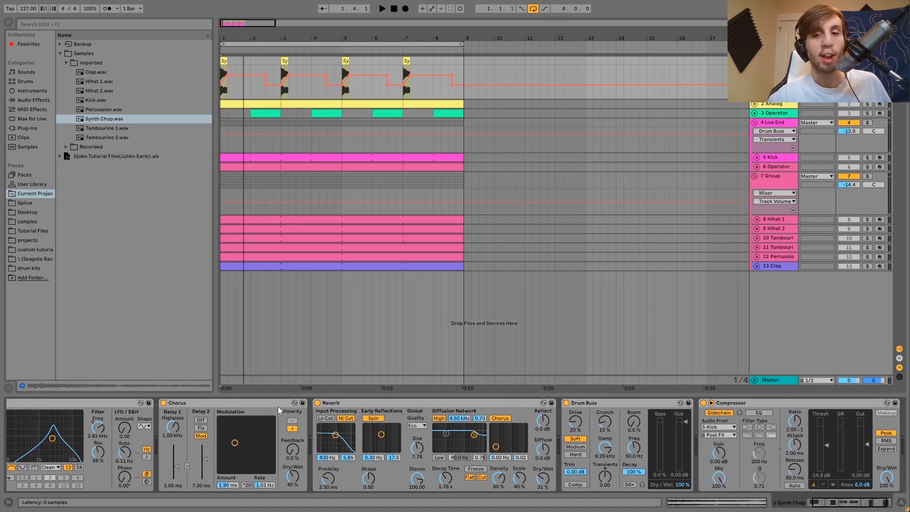
scroll(499, 460, "down", 3)
key("space")
key("space")
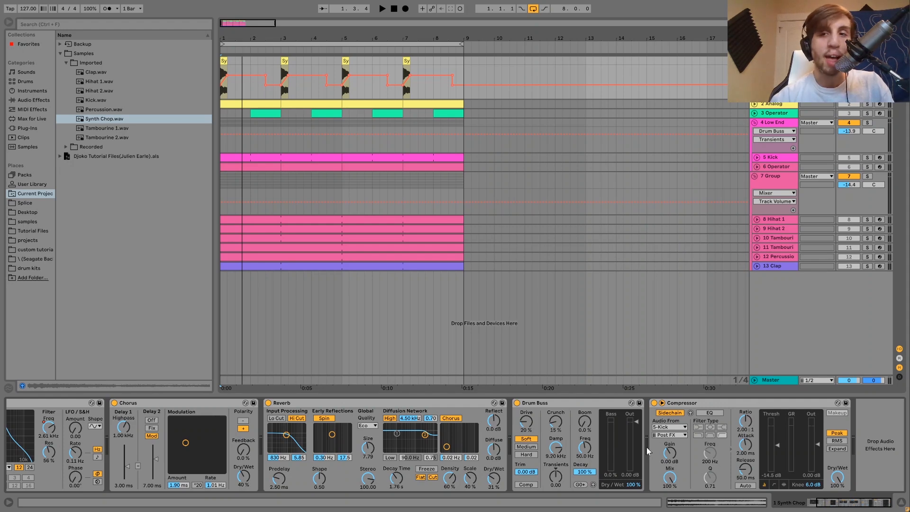
Solo and unfold the 2 Analog track, and play it from its first clip.
left_click(868, 105)
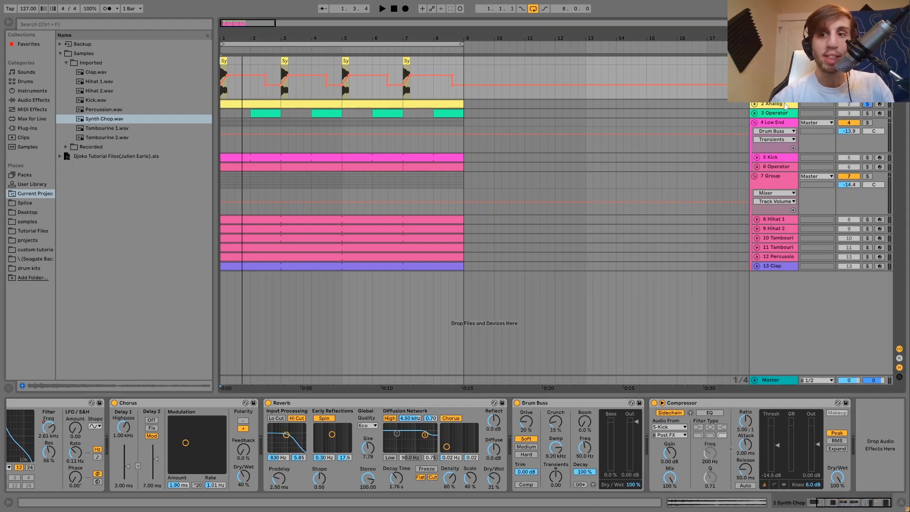
left_click(780, 104)
left_click(754, 105)
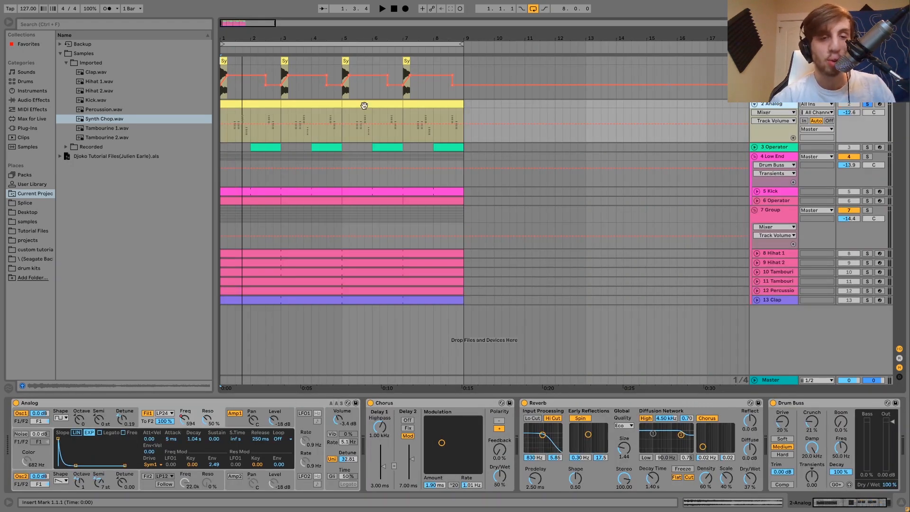
left_click(244, 104)
key("space")
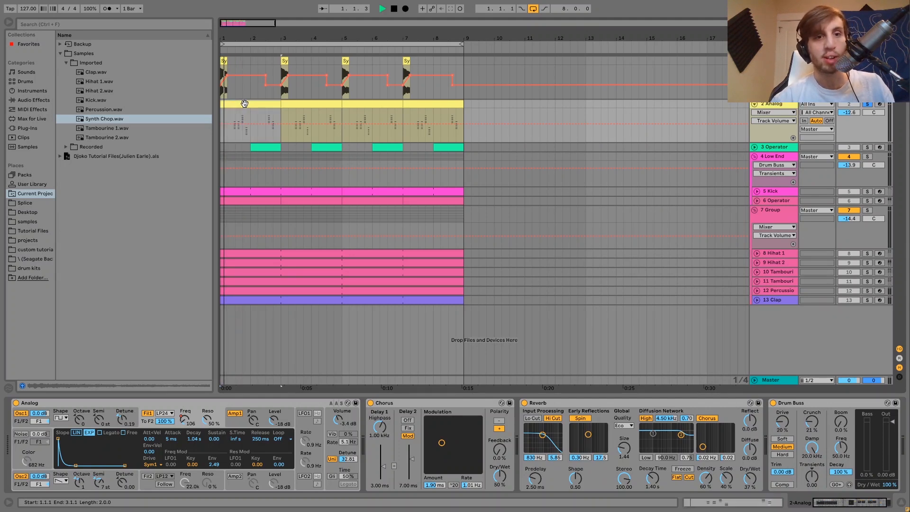
Open the first Analog clip's MIDI notes, fit the full chord range into view, and stop playback.
double_click(244, 103)
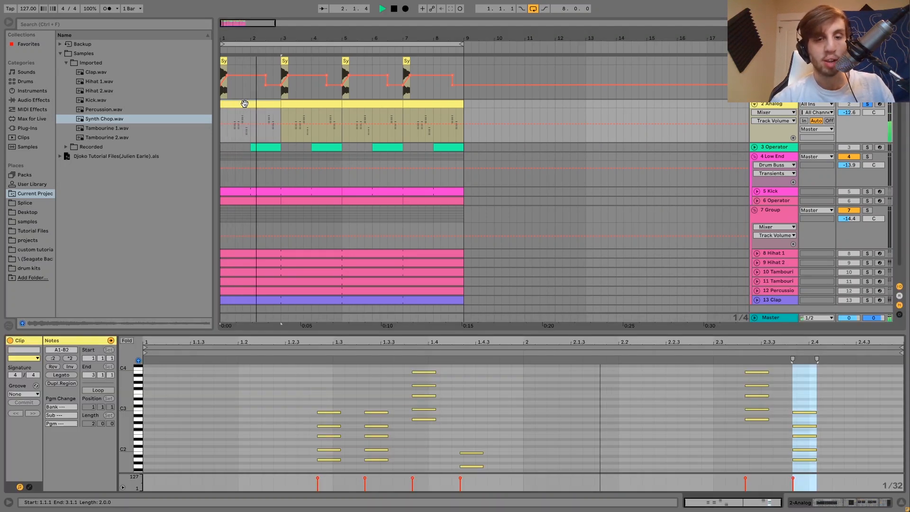
left_click_drag(117, 415, 128, 414)
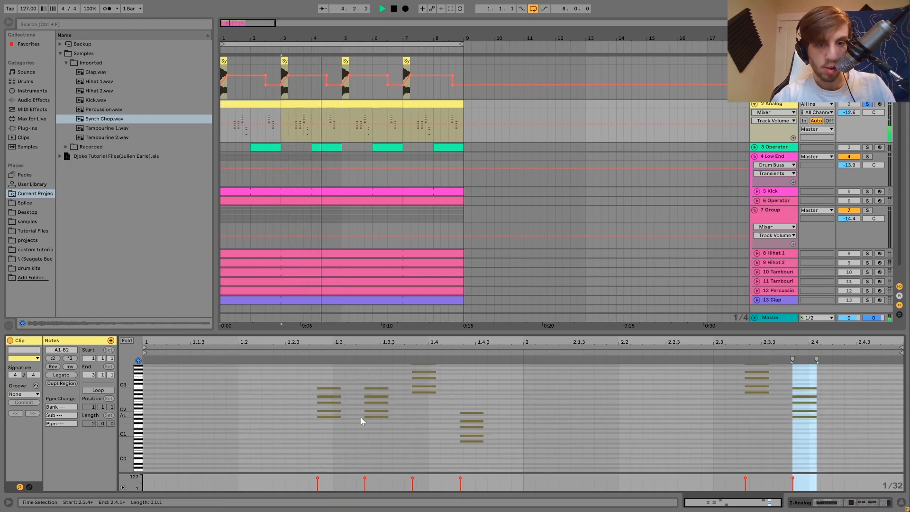
key("space")
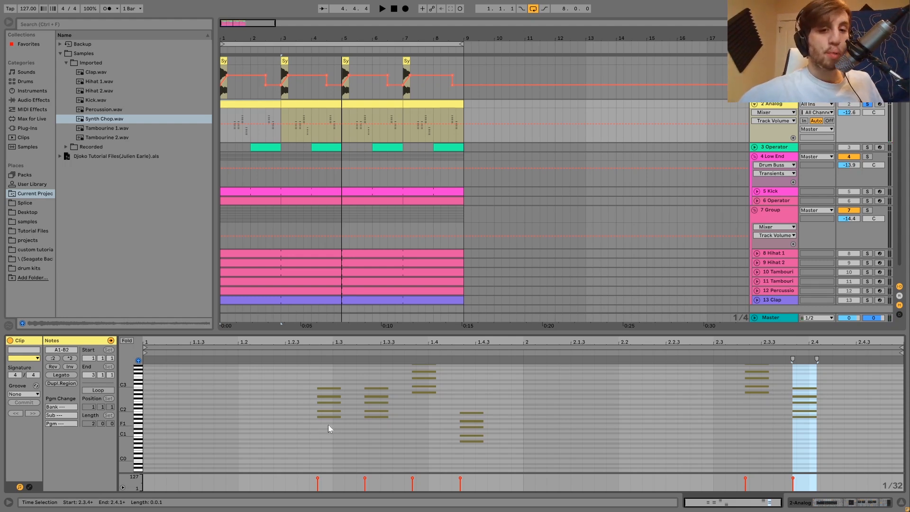
Examine the chords in the Analog clip by selecting the notes of individual chords, finishing with the first chord.
left_click_drag(332, 425, 318, 380)
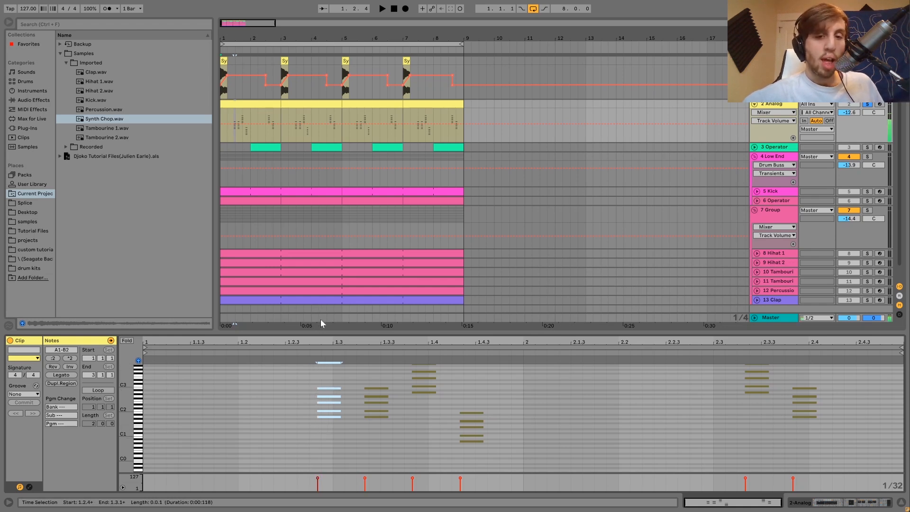
scroll(359, 404, "up", 2)
left_click_drag(425, 434, 425, 351)
left_click_drag(463, 384, 480, 507)
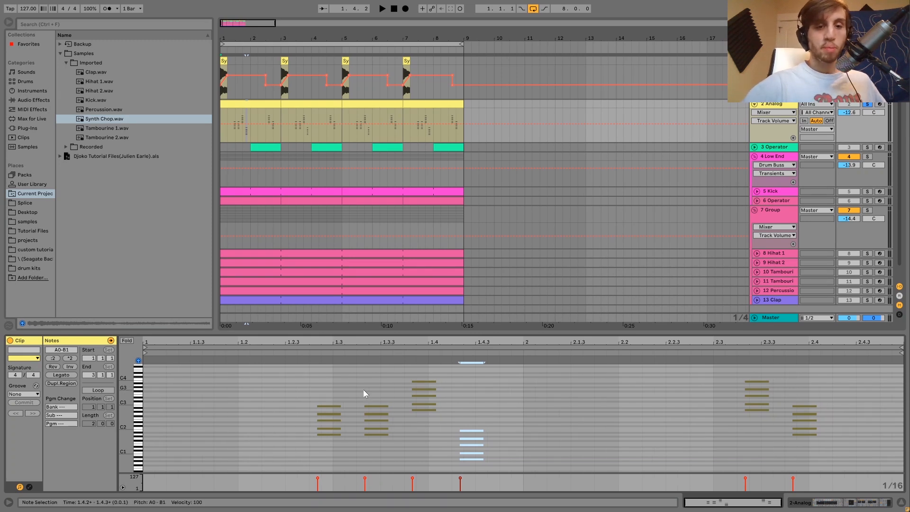
left_click(310, 389)
left_click_drag(318, 397, 328, 458)
key("ctrl+1")
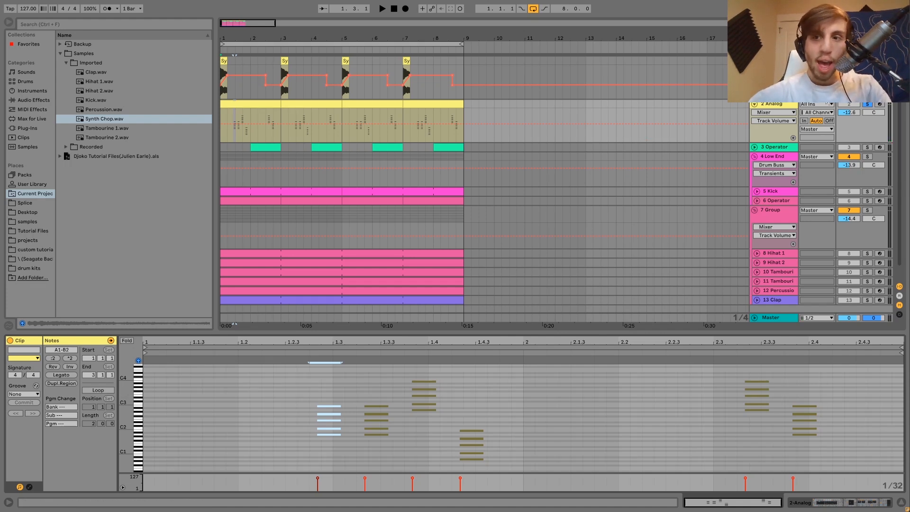
Show the 2 Analog track's devices, arm the track, and lower the computer MIDI keyboard to octave C2 to D3.
left_click(782, 104)
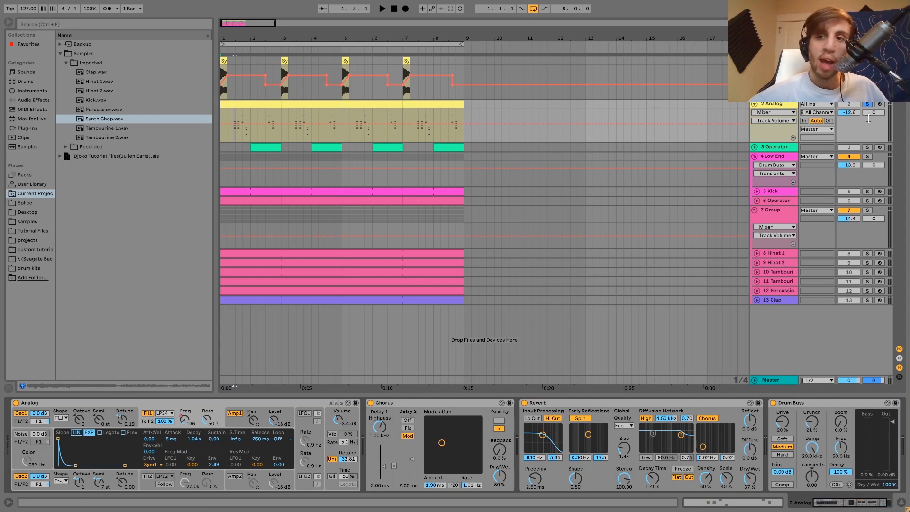
left_click(881, 105)
key("z")
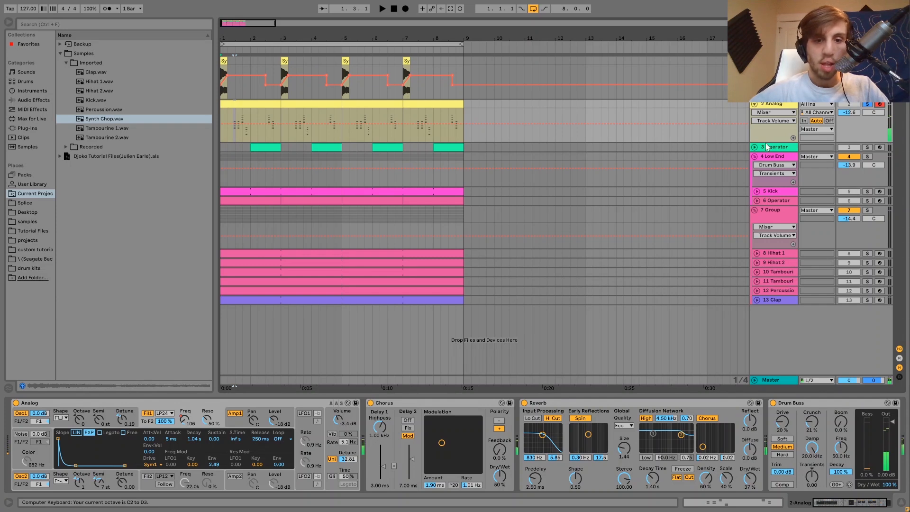
Compare the Analog synth's sound with Filter 1 off and on by playing test notes, leaving the filter enabled.
left_click(146, 413)
key("a")
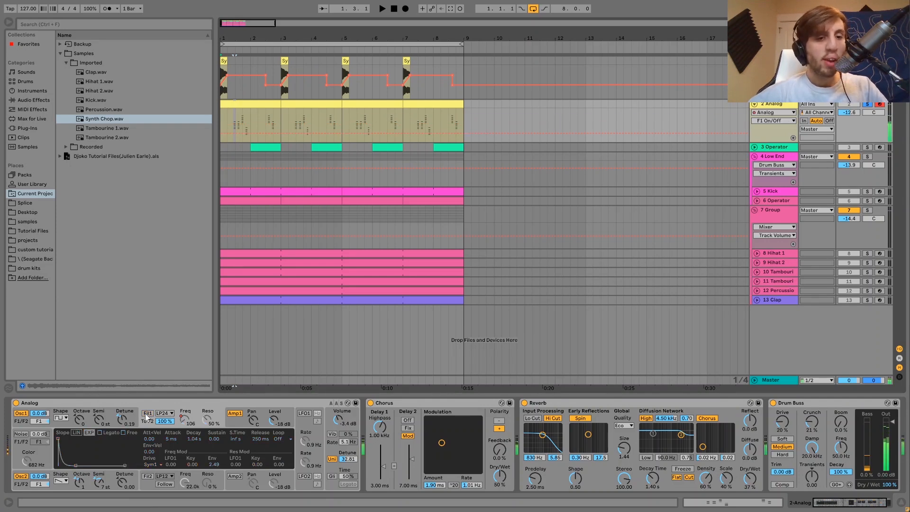
left_click(146, 413)
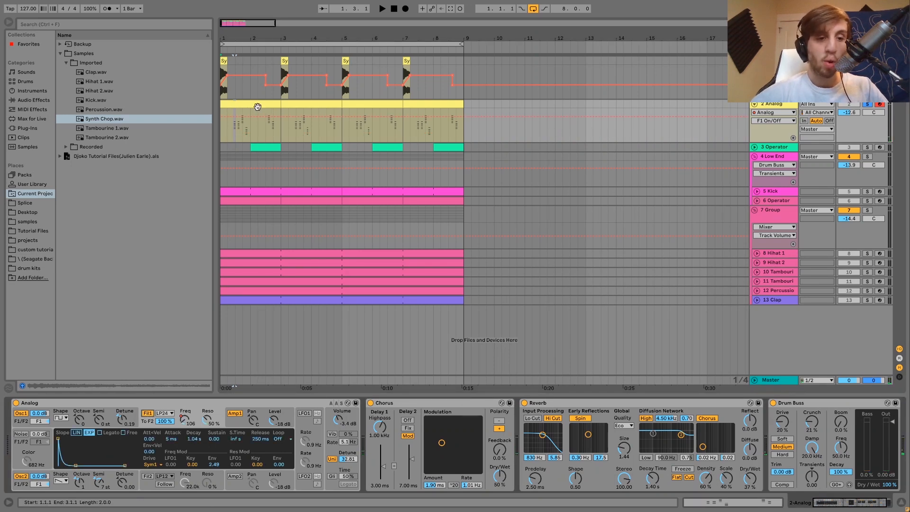
left_click(148, 413)
key("a")
key("z")
key("a")
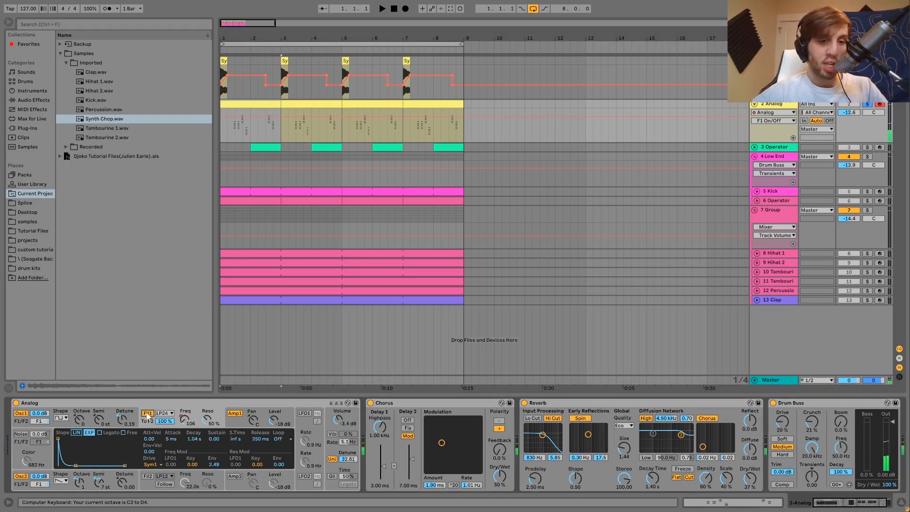
left_click(148, 414)
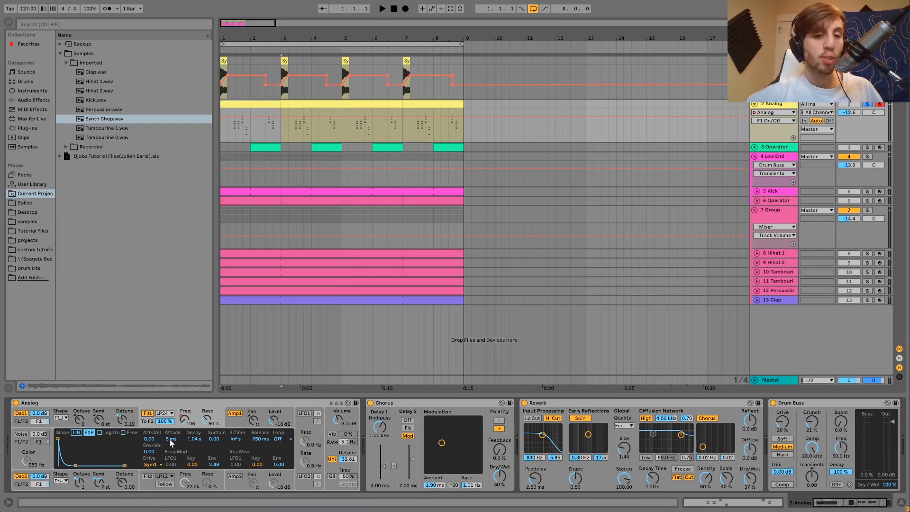
Show the Filter 1 frequency automation on the Analog track and play the loop to hear it.
left_click(184, 420)
key("space")
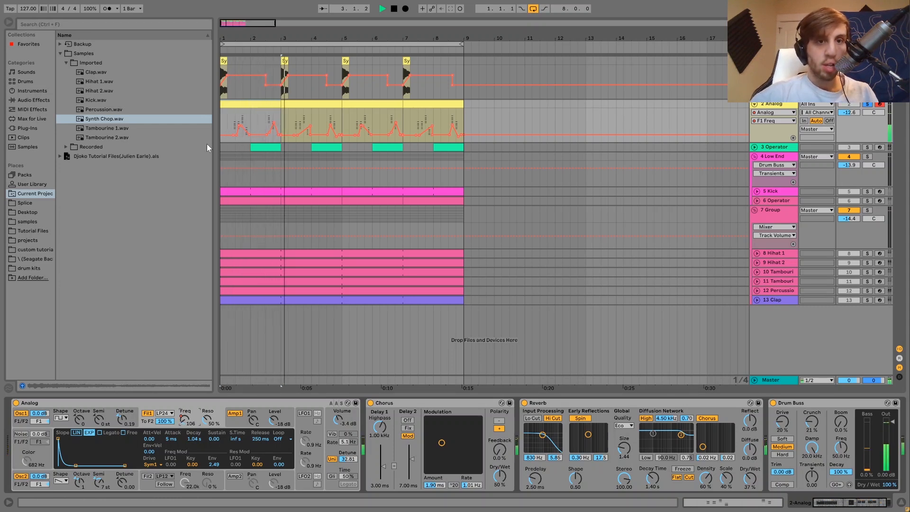
key("space")
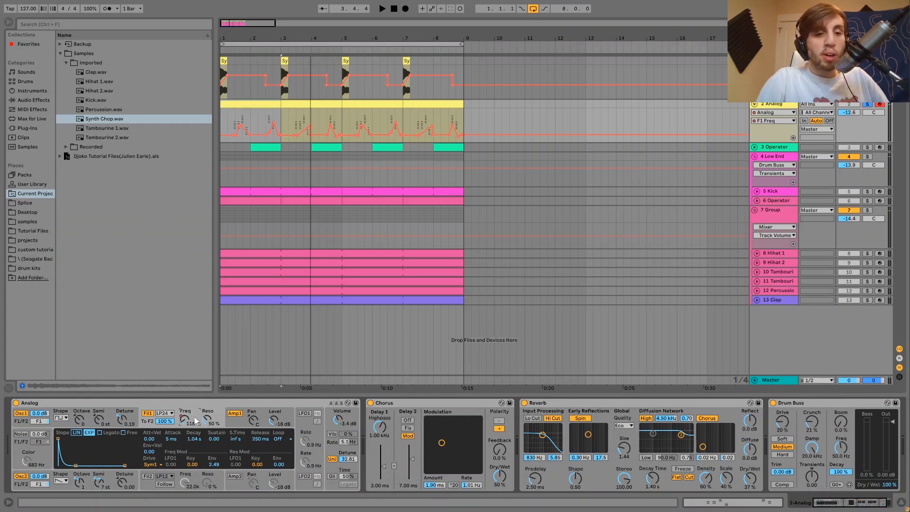
Review the Analog synth's Amp1 envelope and its global unison settings, and start playback to hear them.
left_click(240, 419)
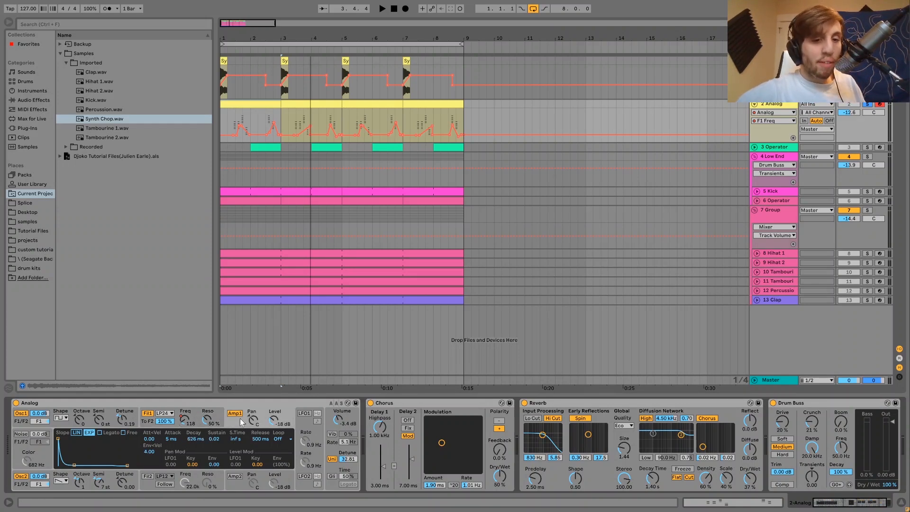
left_click(337, 466)
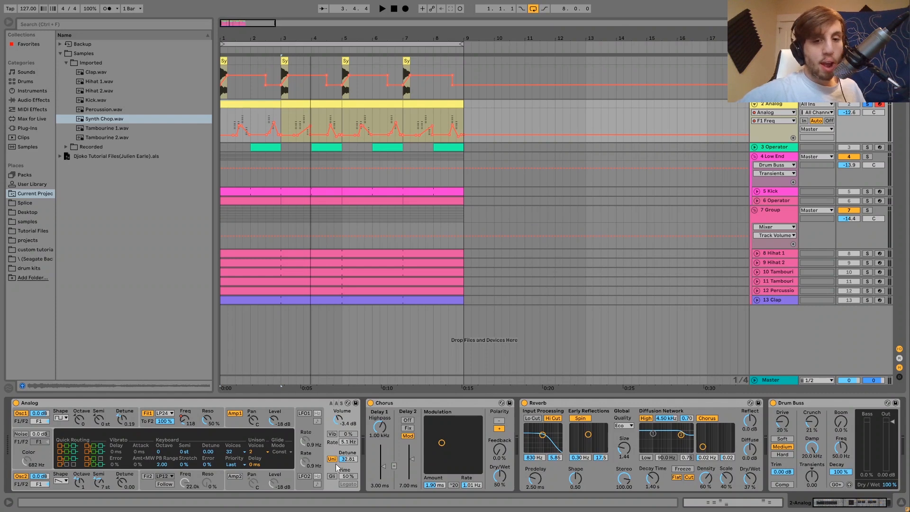
key("space")
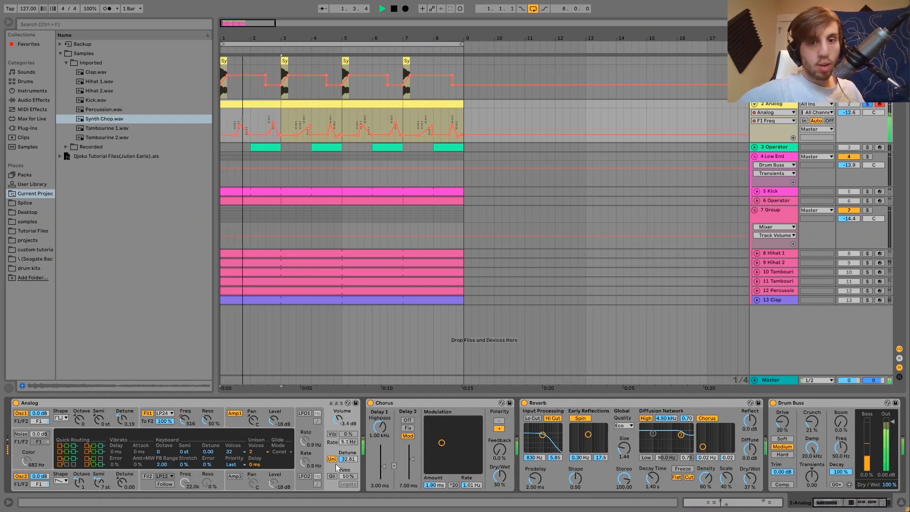
Select the Analog track's Chorus and audition the loop while reviewing the Chorus, Reverb and Drum Buss settings.
left_click(424, 406)
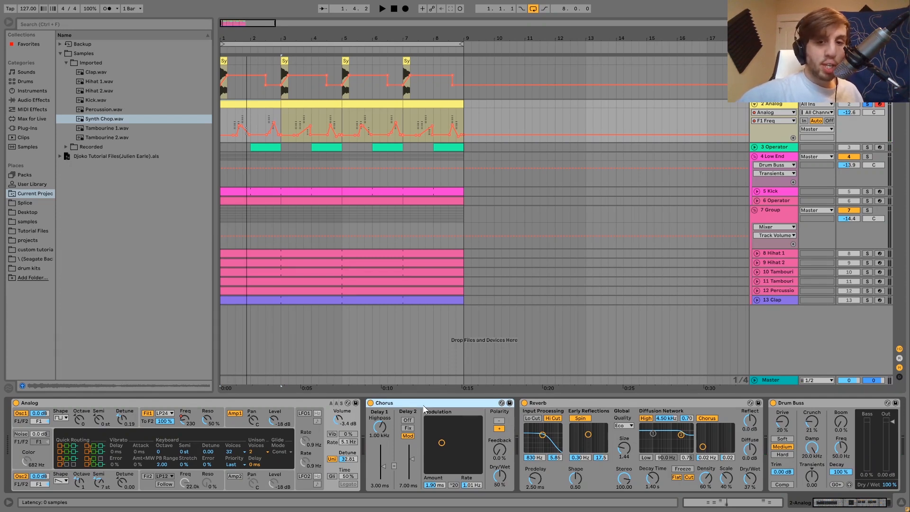
key("space")
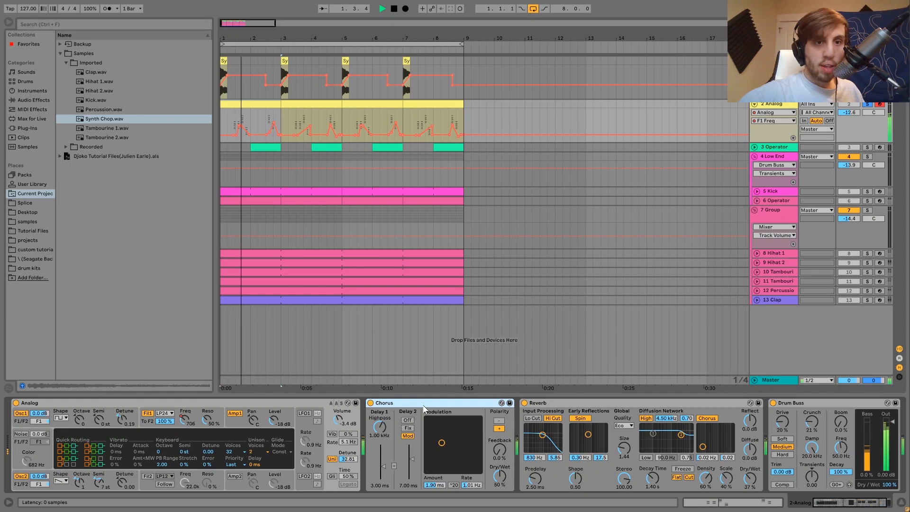
key("space")
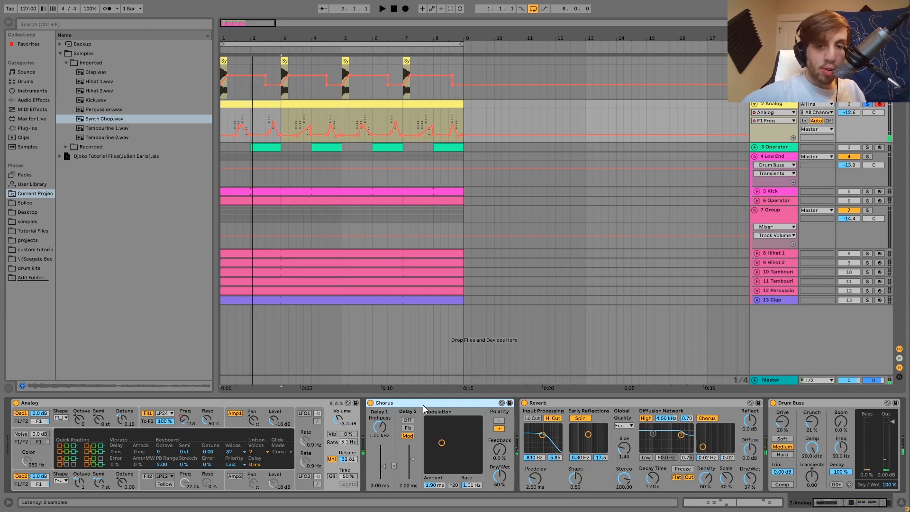
scroll(424, 408, "right", 2)
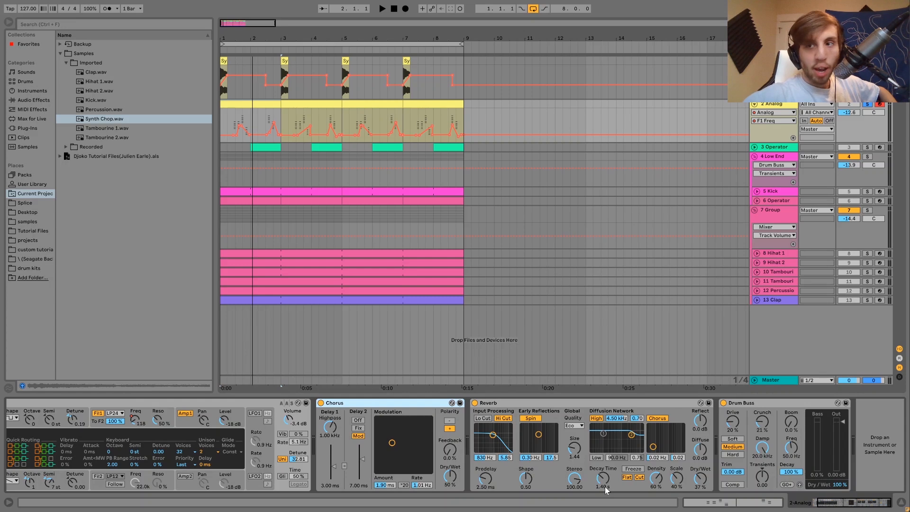
key("space")
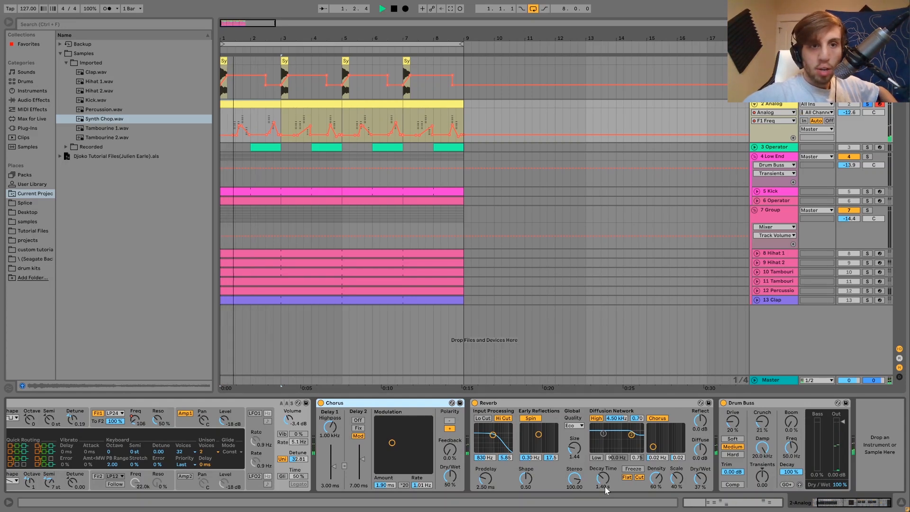
key("space")
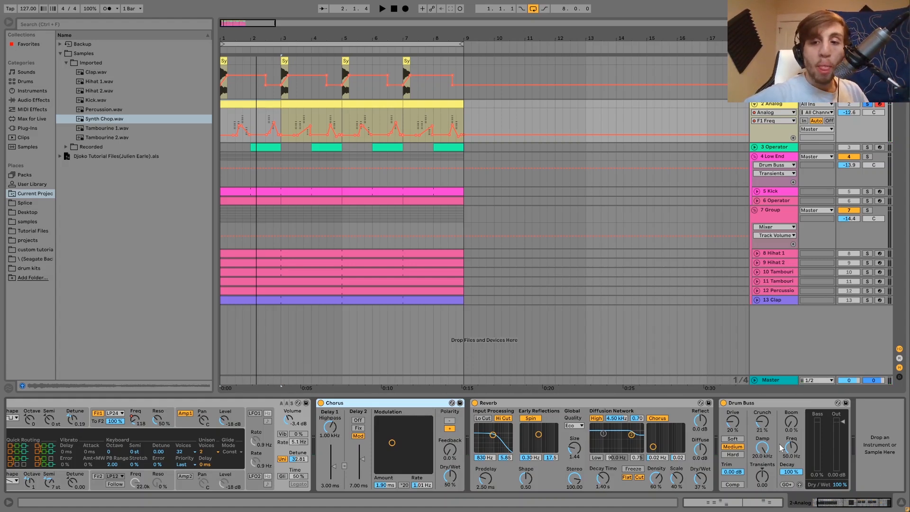
Compare the Analog track's sound with Drum Buss off and on during playback, leaving the effect enabled.
left_click(739, 405)
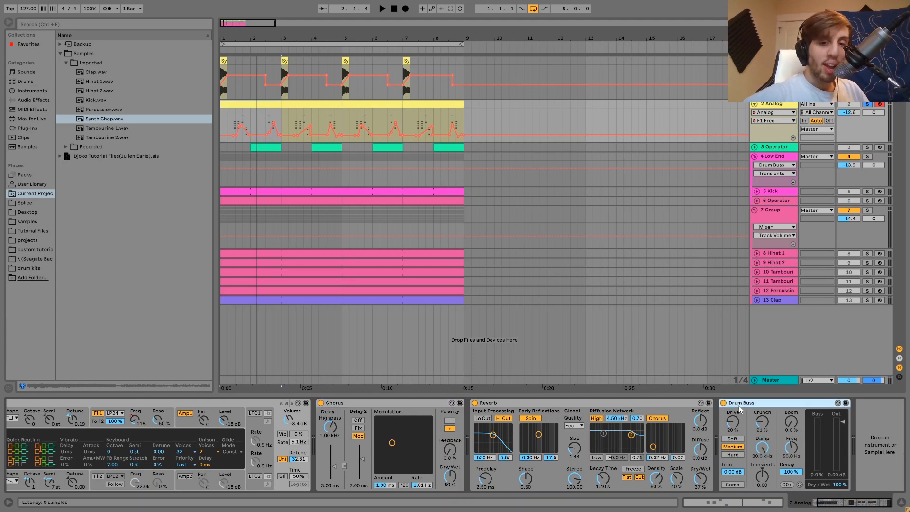
left_click(724, 403)
key("space")
left_click(724, 403)
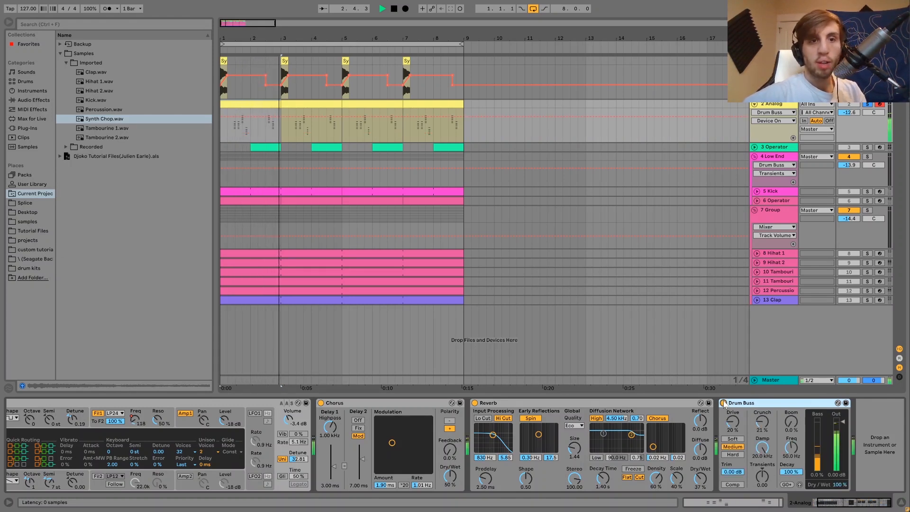
key("space")
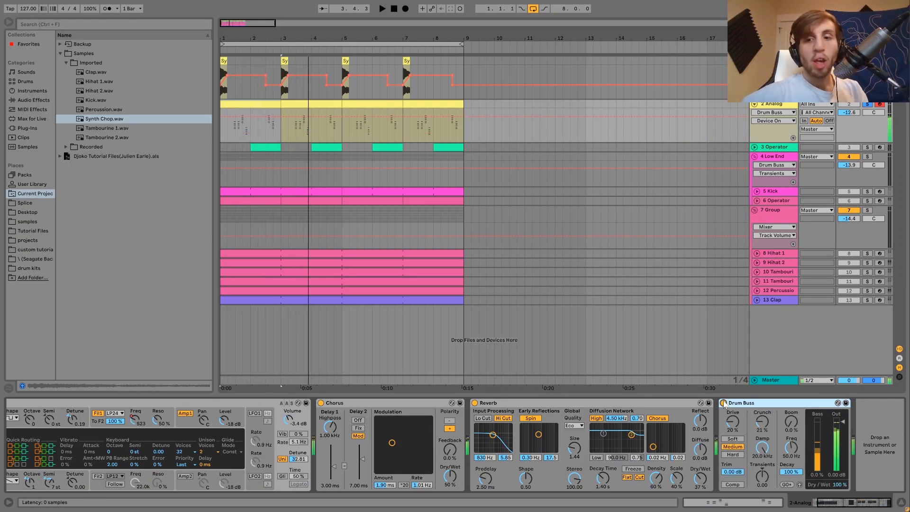
Unfold and solo the first Operator track, audition its clip from bar 2, and show the clip's MIDI notes.
left_click(781, 145)
double_click(781, 145)
left_click(867, 147)
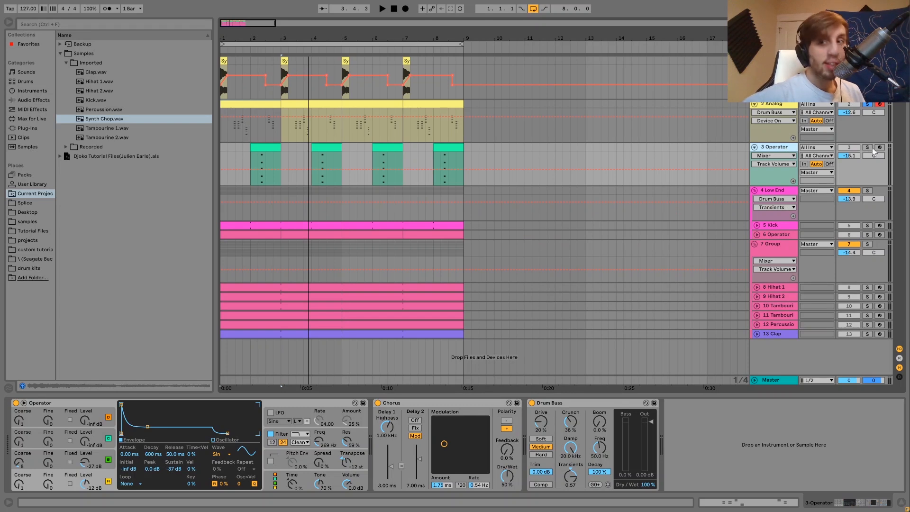
left_click(271, 148)
key("space")
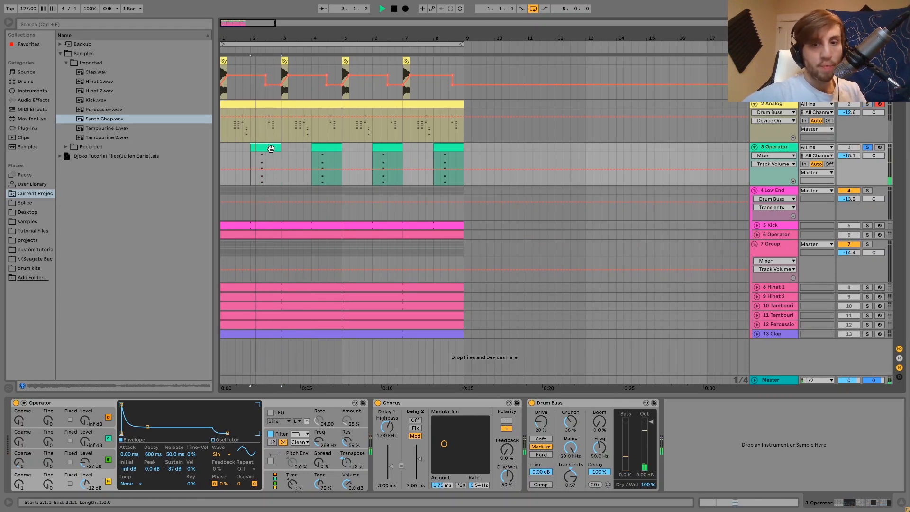
key("space")
double_click(272, 149)
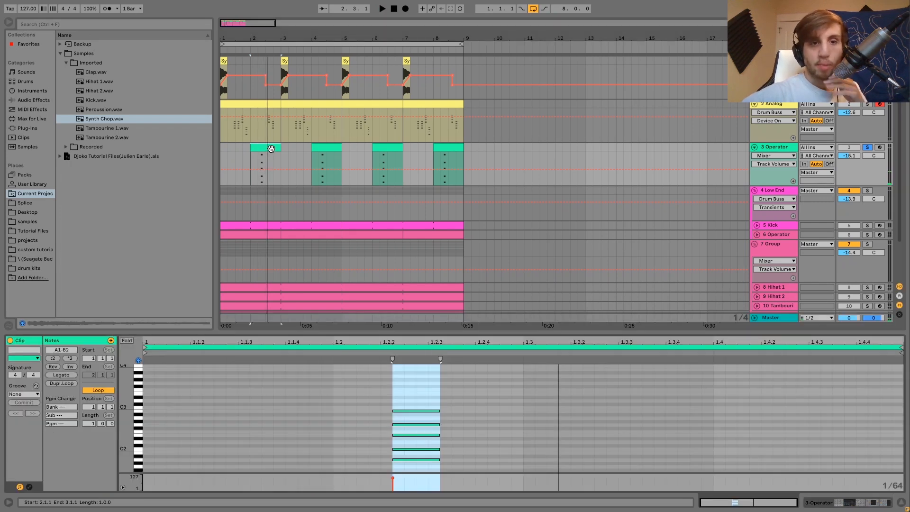
Unsolo the Operator track and play the full mix to hear the chord stab in context.
left_click(867, 148)
key("space")
key("space")
key("space")
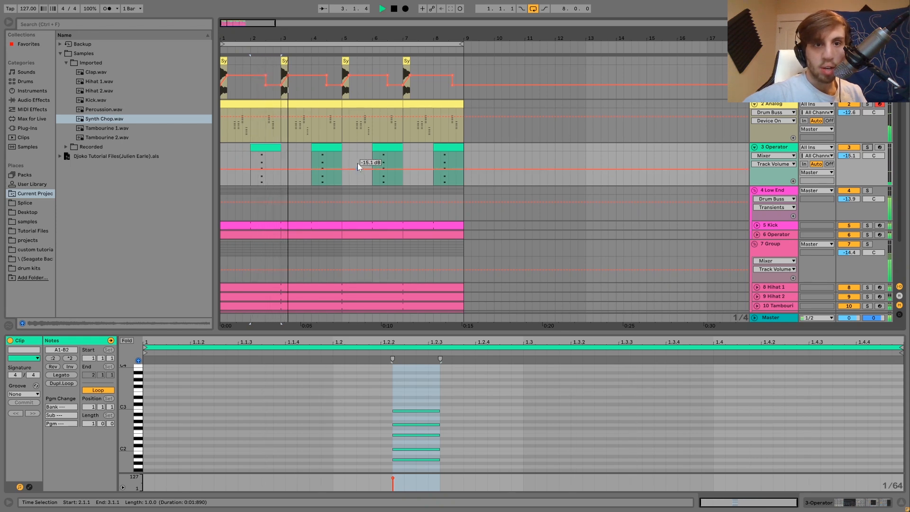
scroll(368, 189, "down", 3)
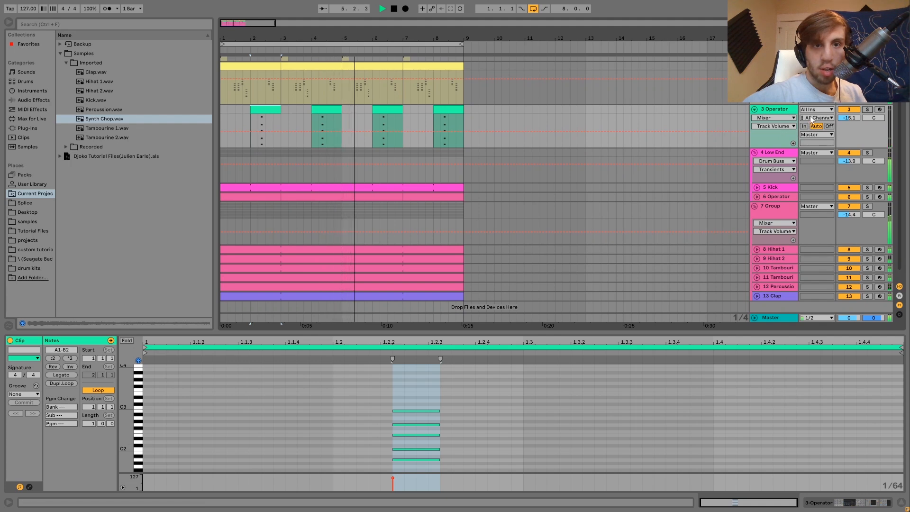
key("space")
Solo the Operator track again, audition it, and select the chord's lower notes from A1 to E2 in the bar 2 clip.
left_click(867, 110)
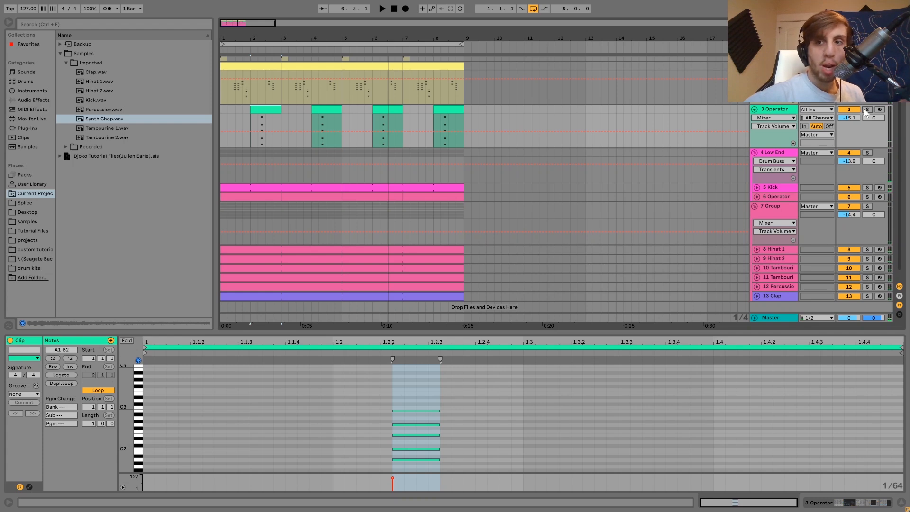
key("space")
key("space")
left_click(781, 110)
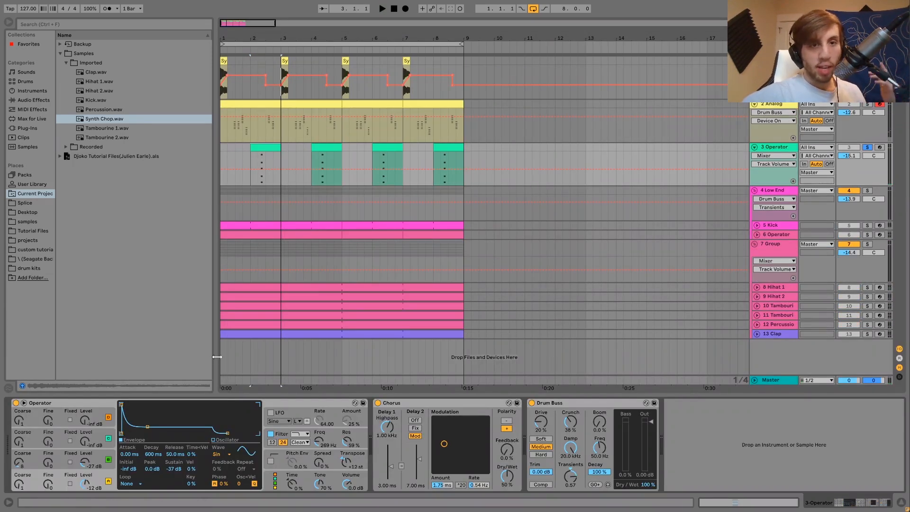
double_click(269, 151)
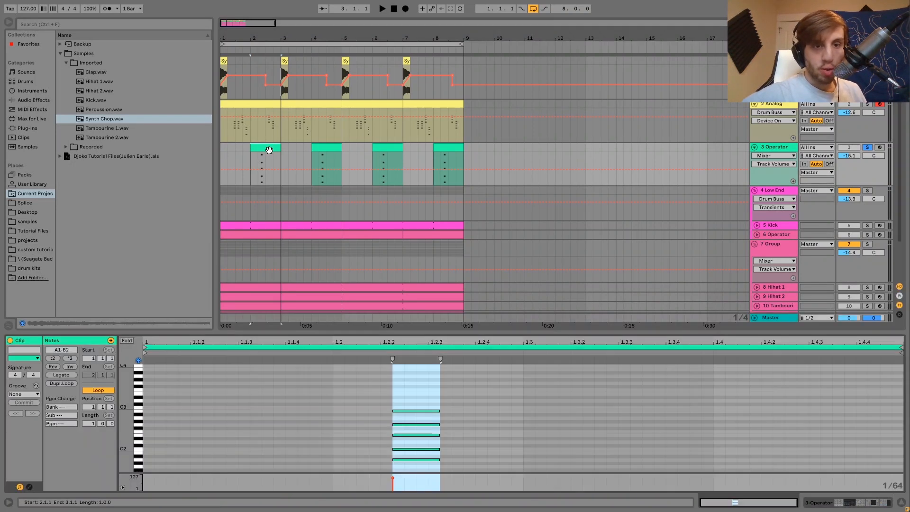
left_click_drag(407, 467, 418, 378)
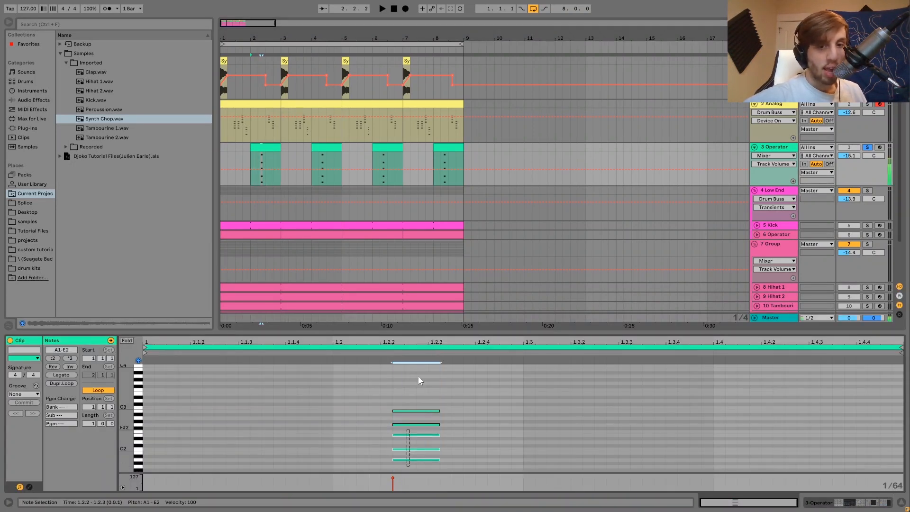
Show Operator's oscillator B settings and envelope, and audition the soloed chord stab.
left_click(787, 149)
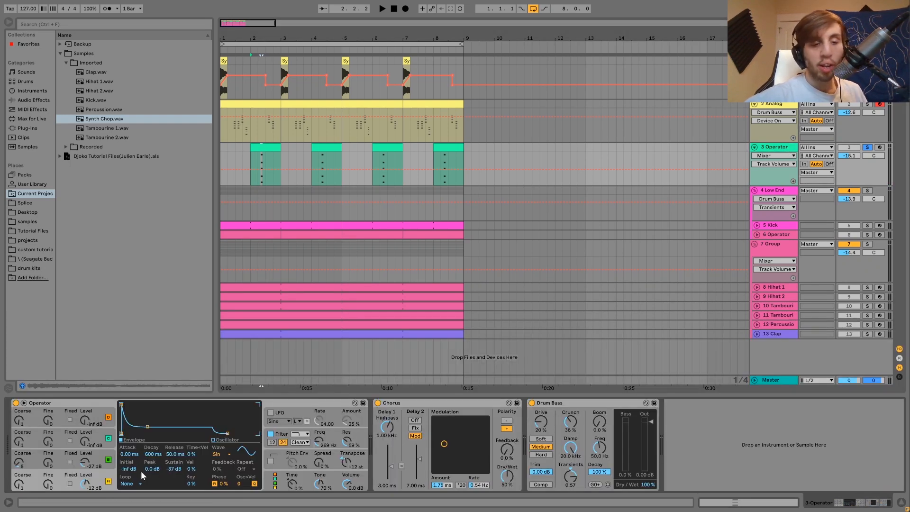
left_click(100, 459)
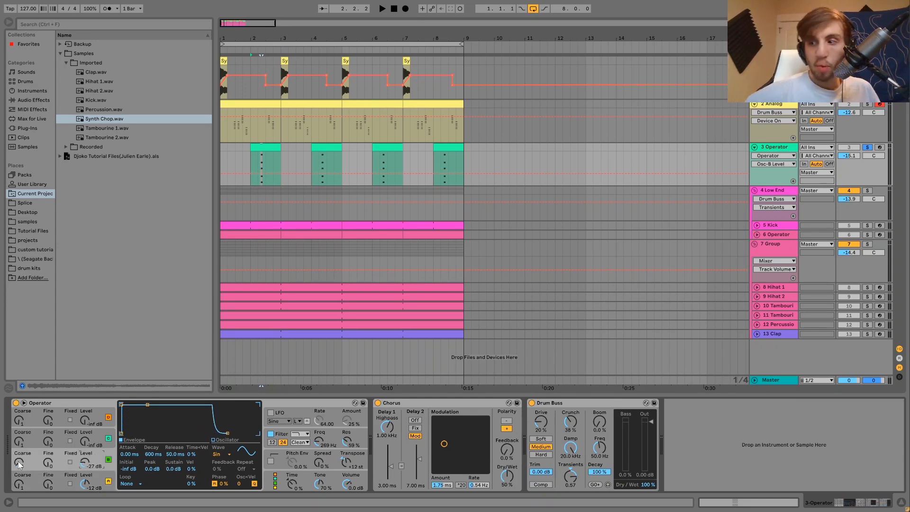
key("space")
key("space")
key("space")
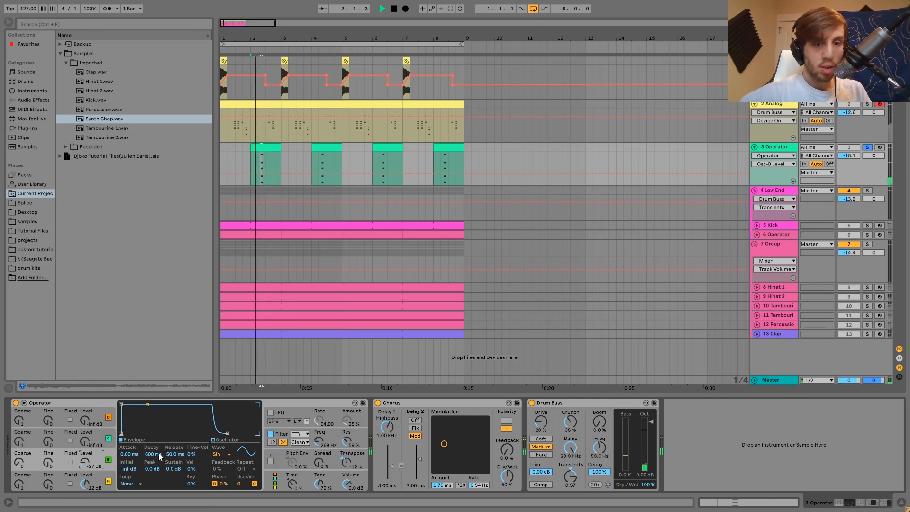
key("space")
Compare the chord stab with Operator's filter off and on, leaving the filter enabled, and review its envelope.
left_click(271, 434)
key("space")
key("space")
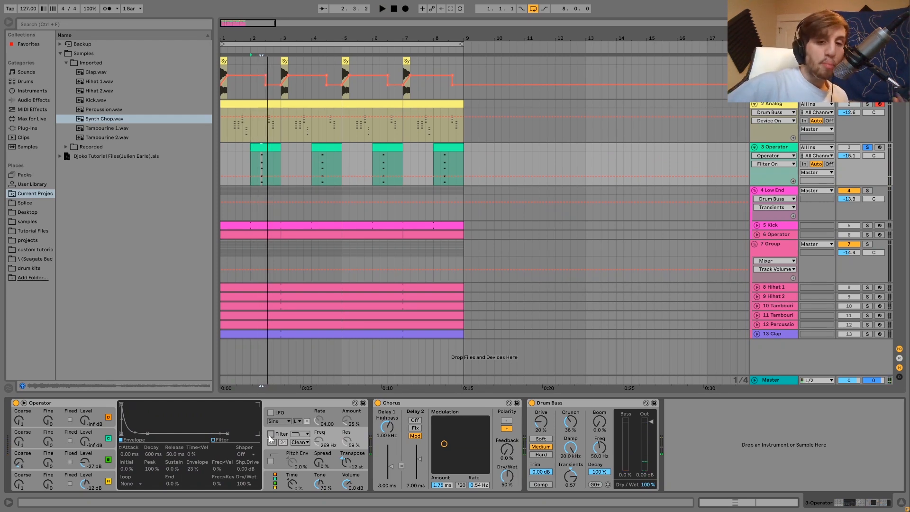
left_click(268, 434)
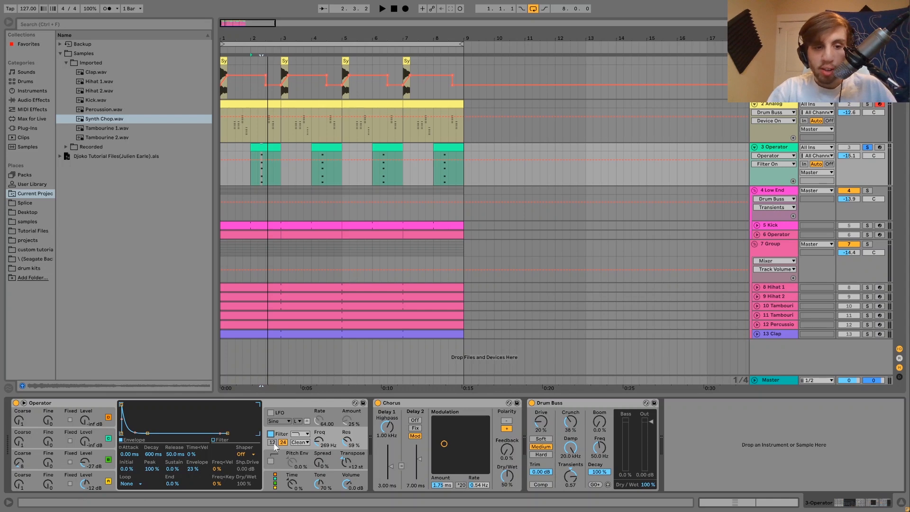
key("space")
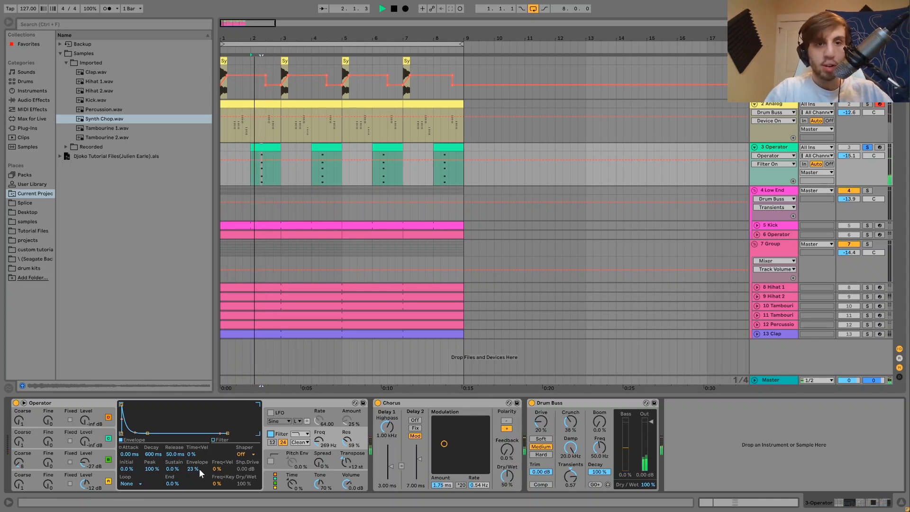
key("space")
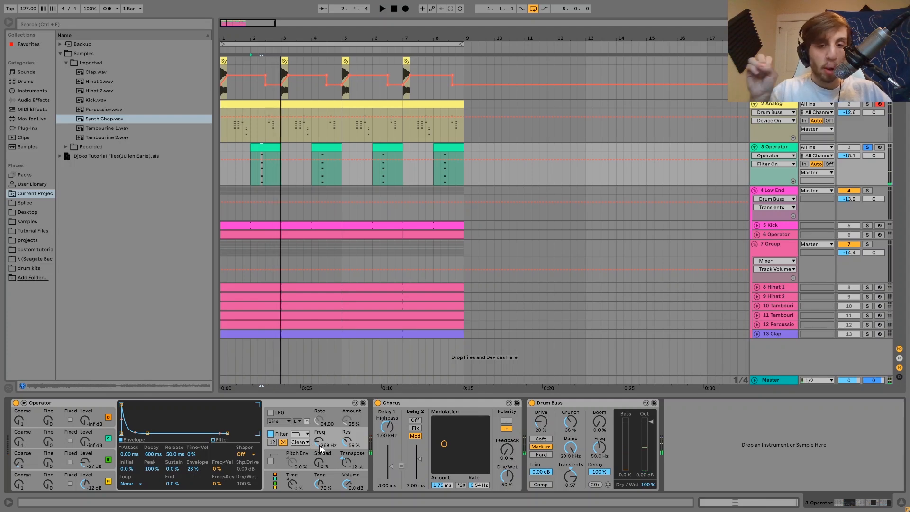
Audition the Operator chord stab repeatedly while examining its filter, Chorus and Drum Buss settings.
key("space")
key("space")
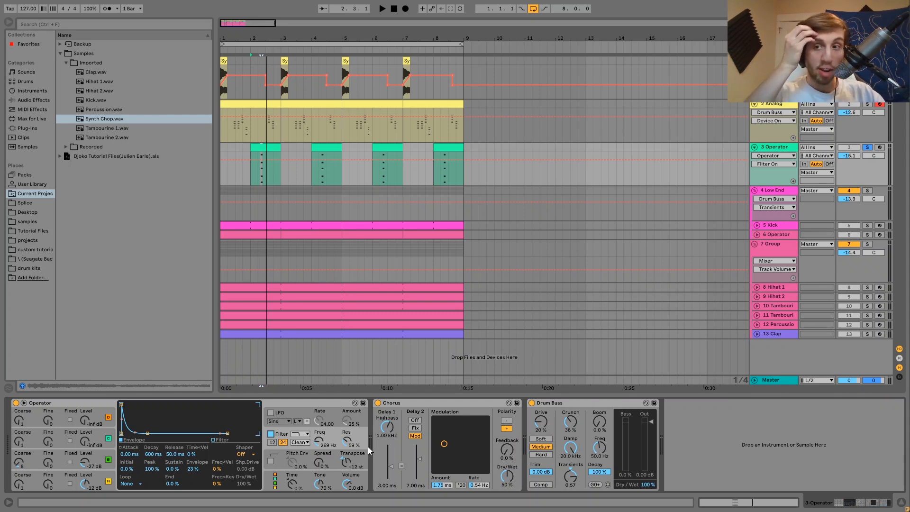
key("space")
key("space")
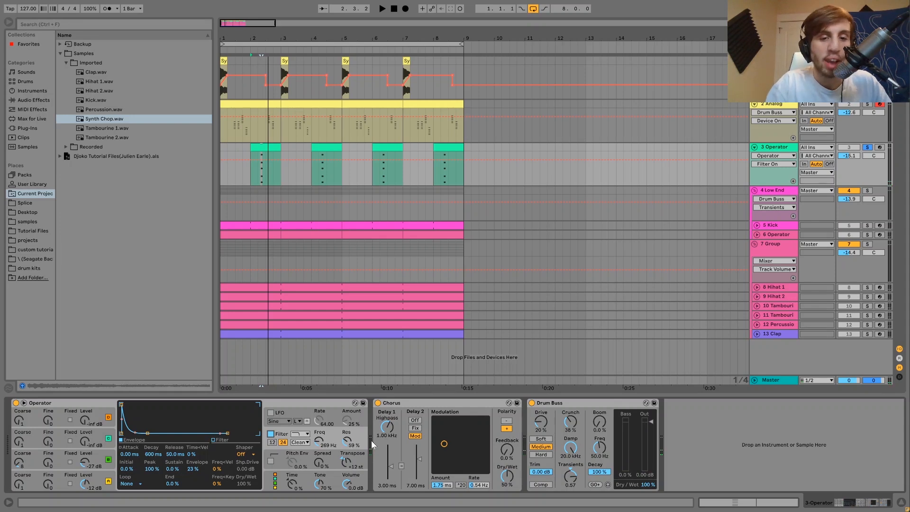
key("space")
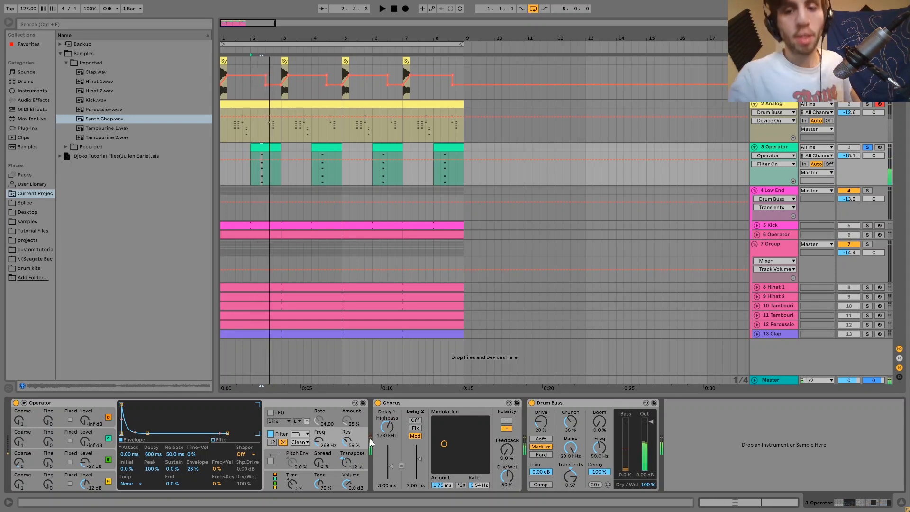
key("space")
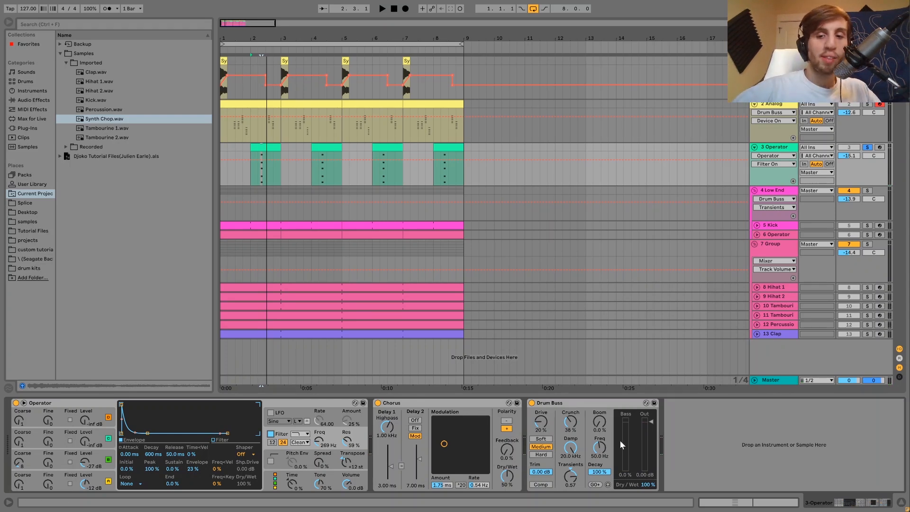
key("space")
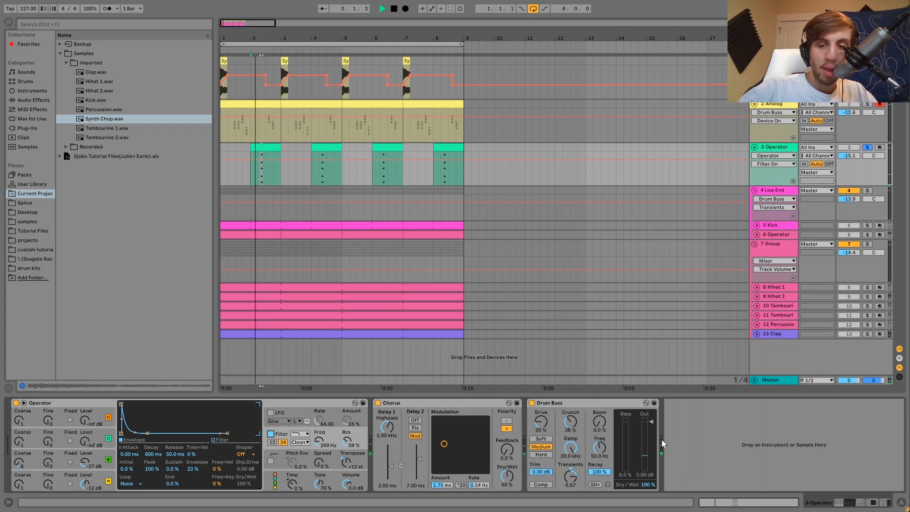
key("space")
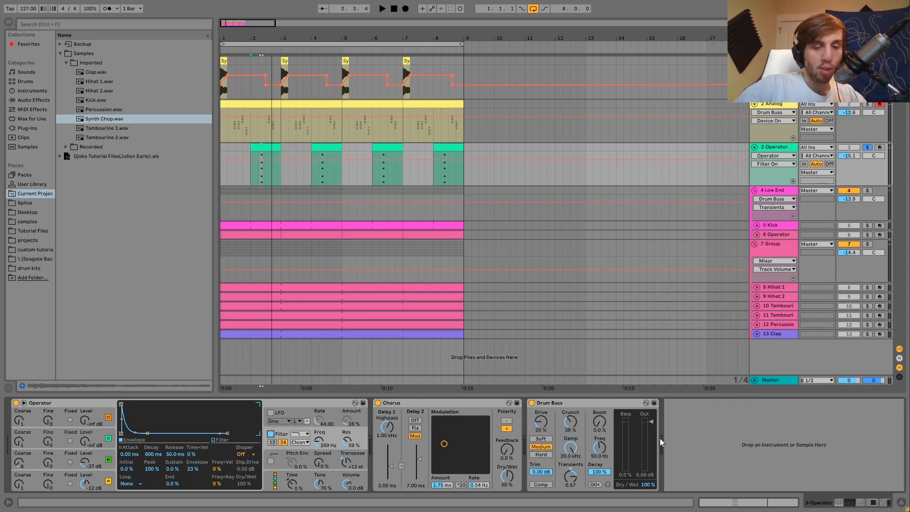
Audition the chord stab with Operator's volume lowered to -12 dB, and restore the volume to 0 dB.
left_click(345, 487)
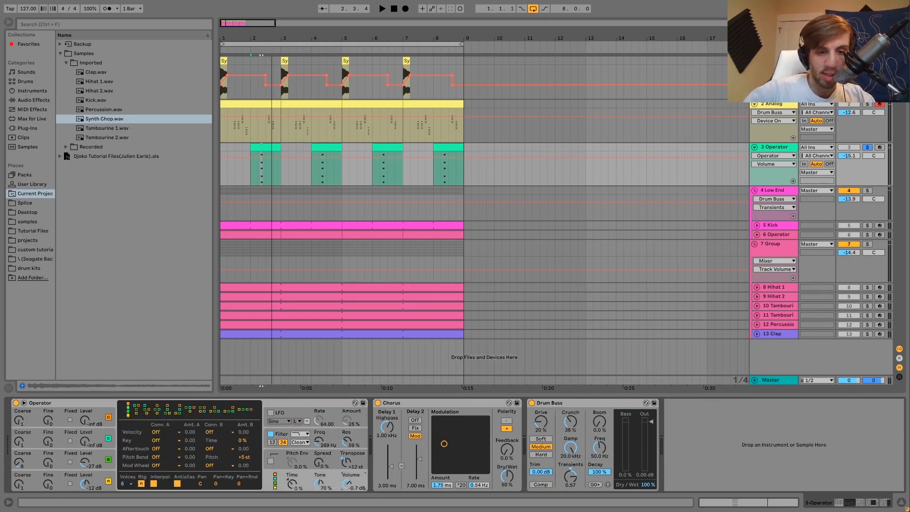
key("space")
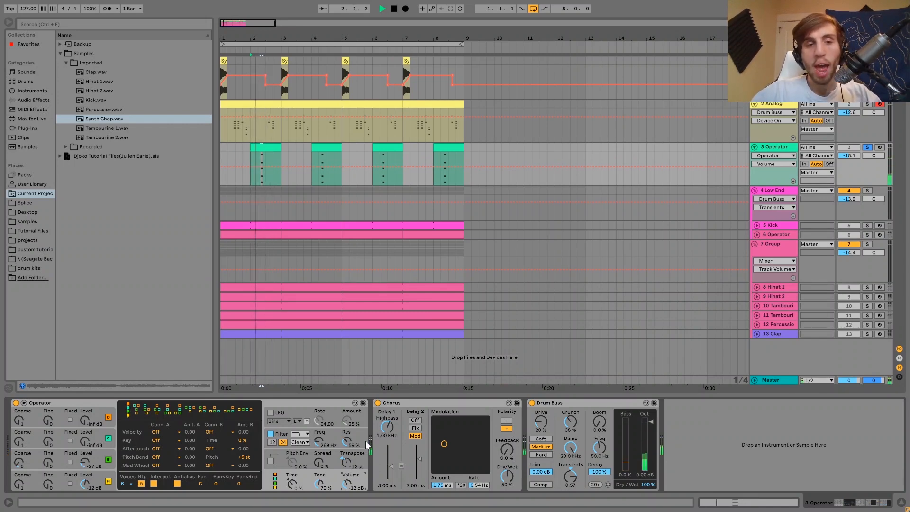
key("space")
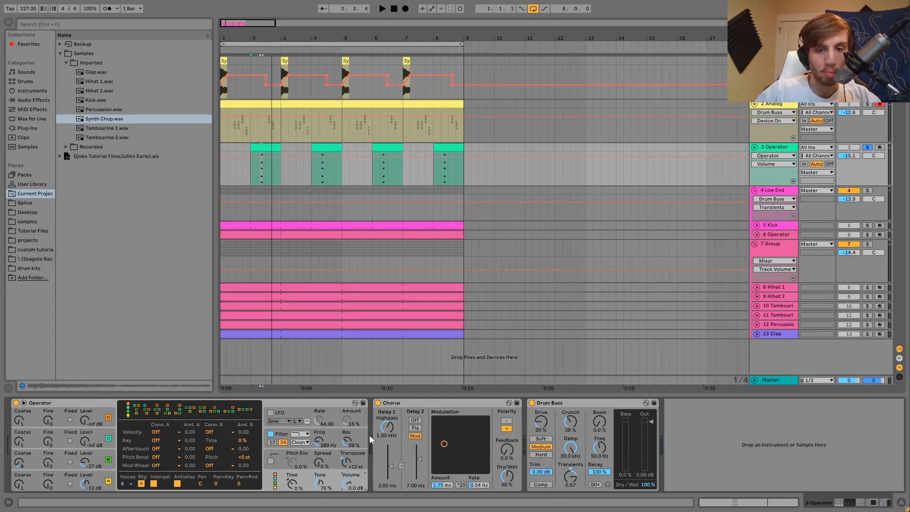
Play the soloed Operator chord stab several times while reviewing the Drum Buss drive, crunch and transients.
key("space")
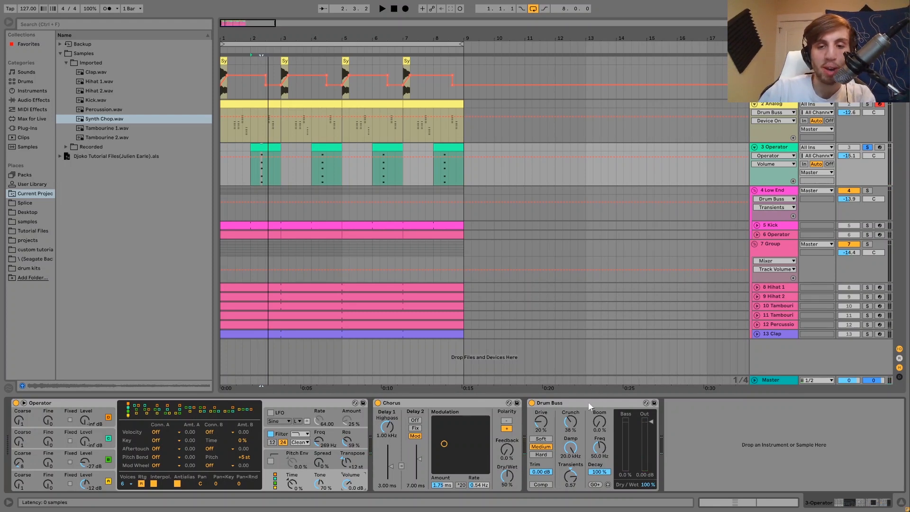
key("space")
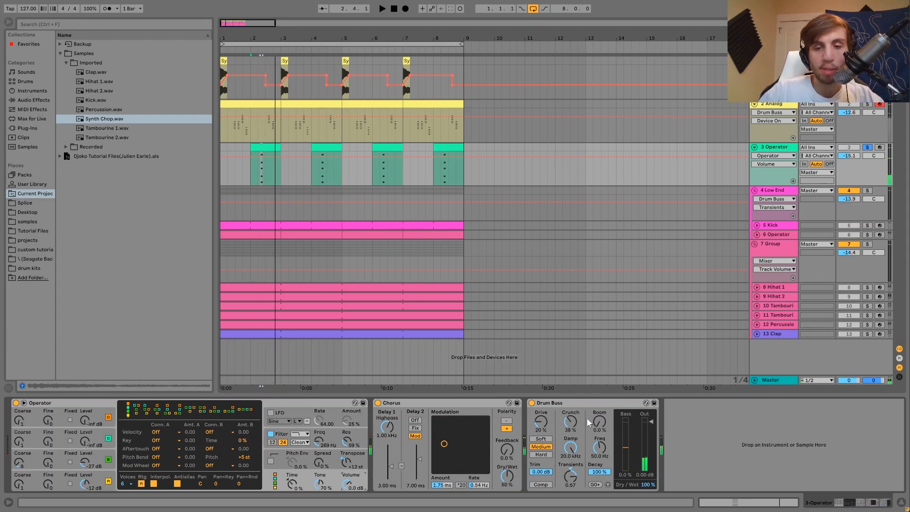
key("space")
key("space")
key("space")
key("space")
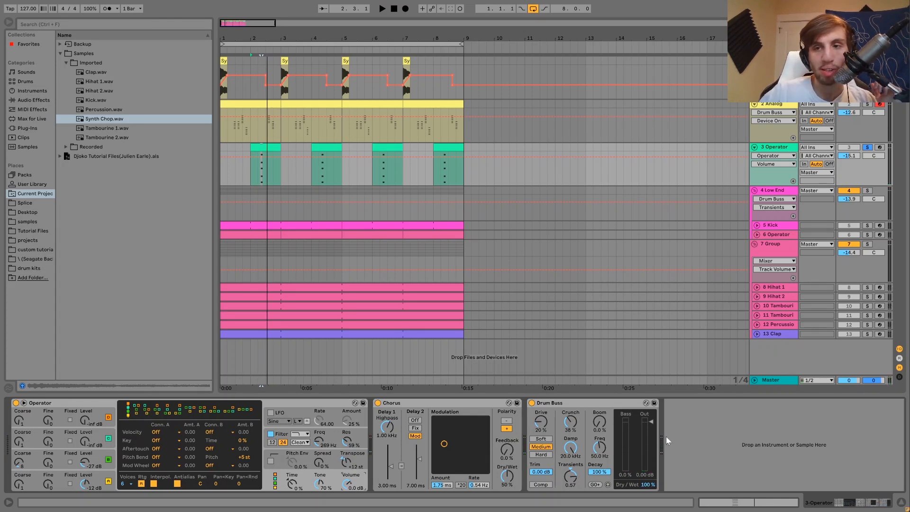
Solo the Kick track, select its first clip, and play it while reviewing its device chain and Tuner.
left_click(868, 226)
left_click(327, 225)
key("space")
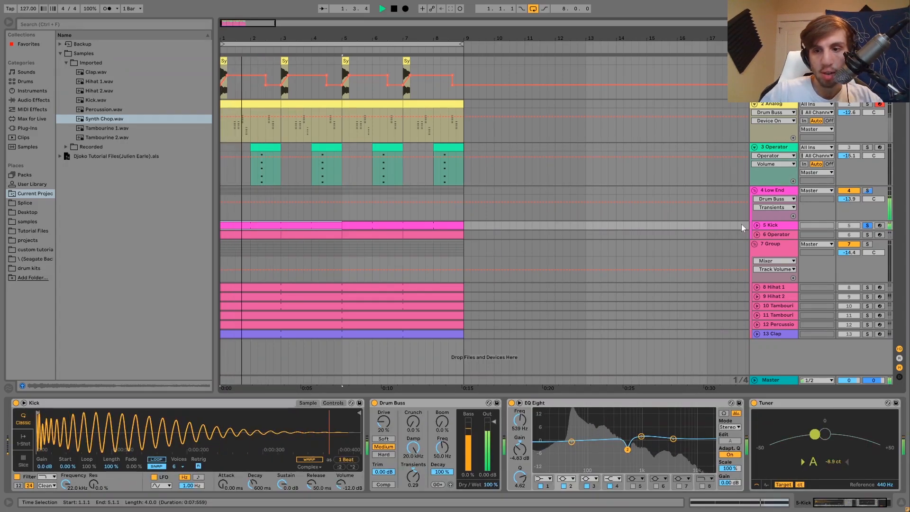
key("space")
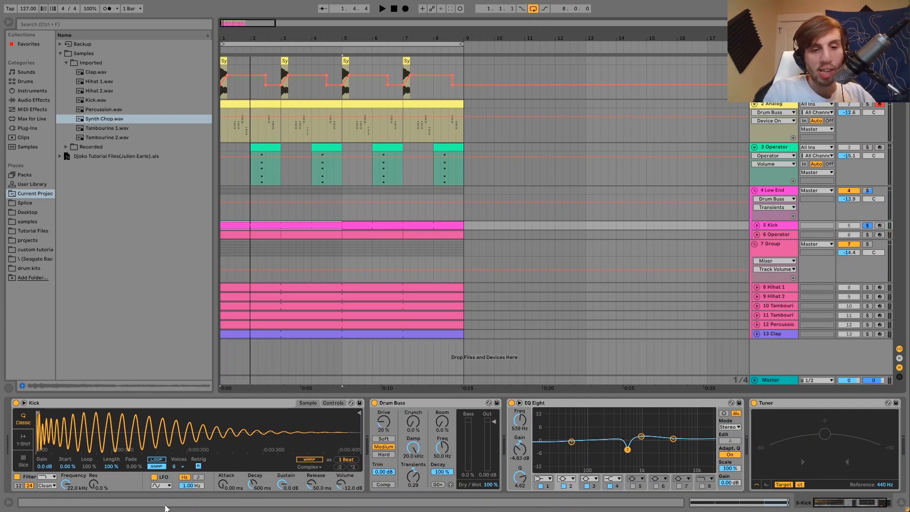
Show the Kick sampler's Controls page, reset its Detune to 0 ct, and play the kick through the Tuner.
left_click(333, 404)
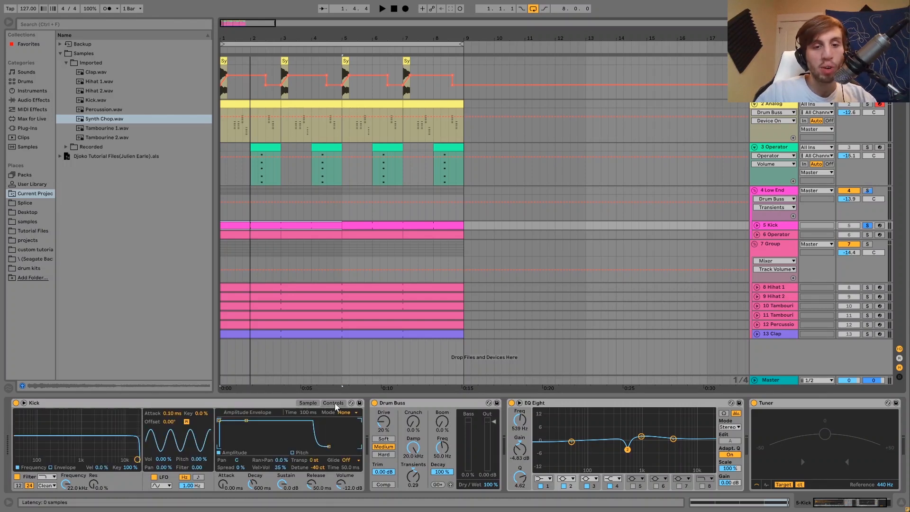
left_click(317, 468)
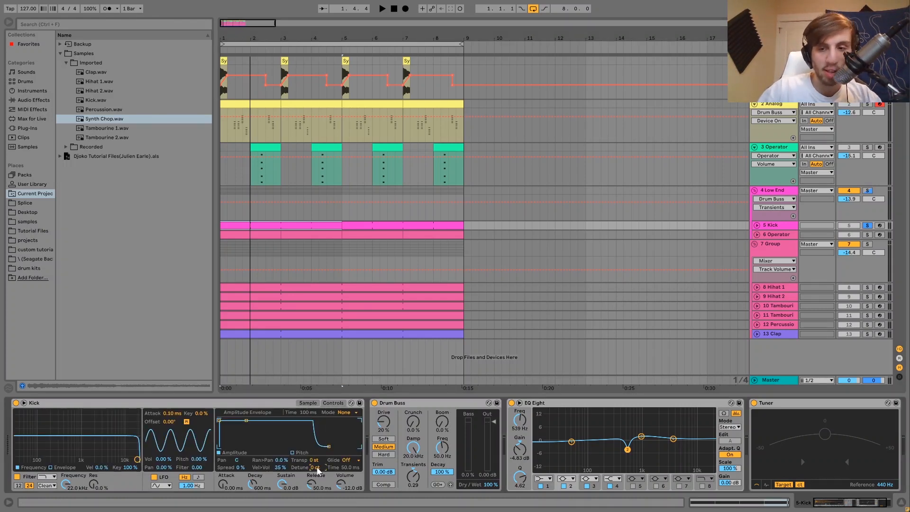
key("space")
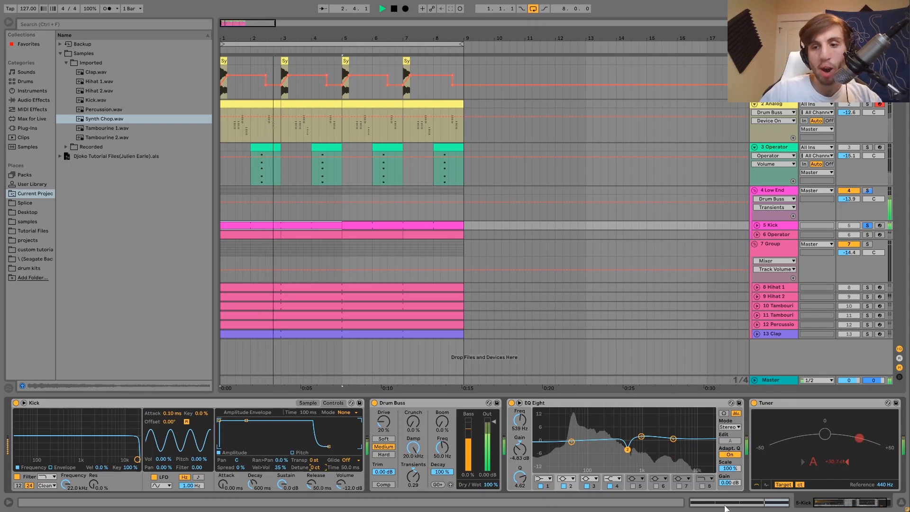
key("space")
Set the Kick sampler's Detune to -40 ct and play the kick again, checking its pitch in the Tuner.
left_click_drag(315, 468, 315, 488)
key("space")
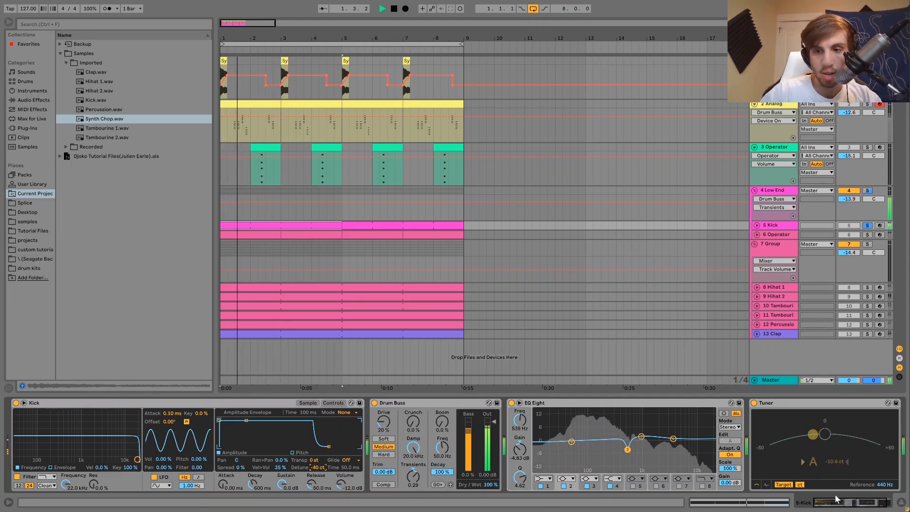
key("space")
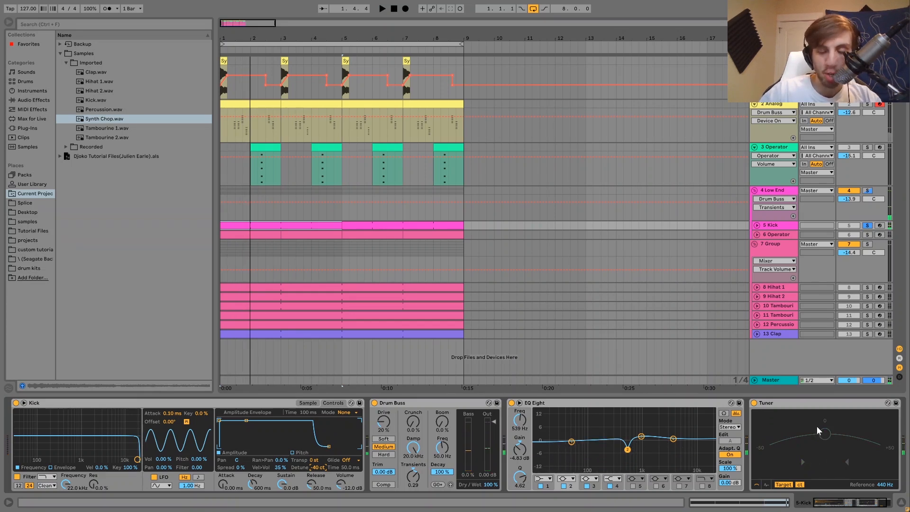
left_click(787, 406)
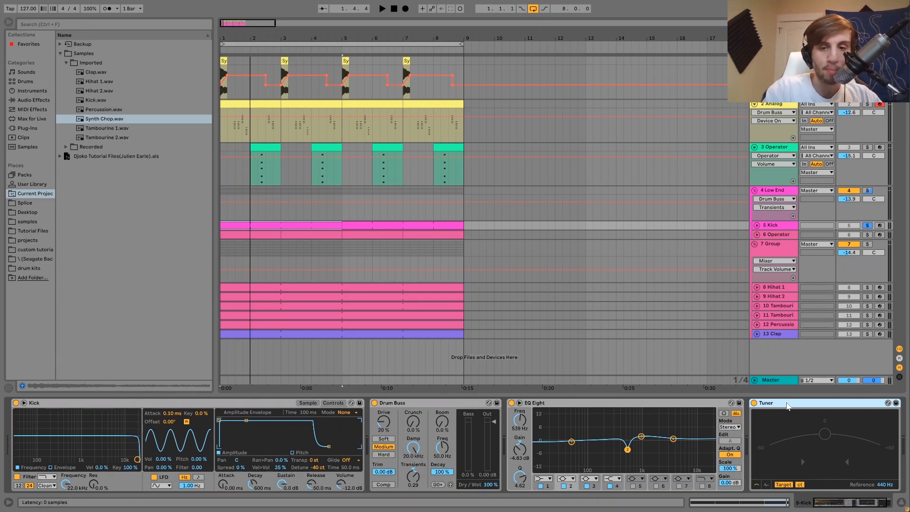
key("space")
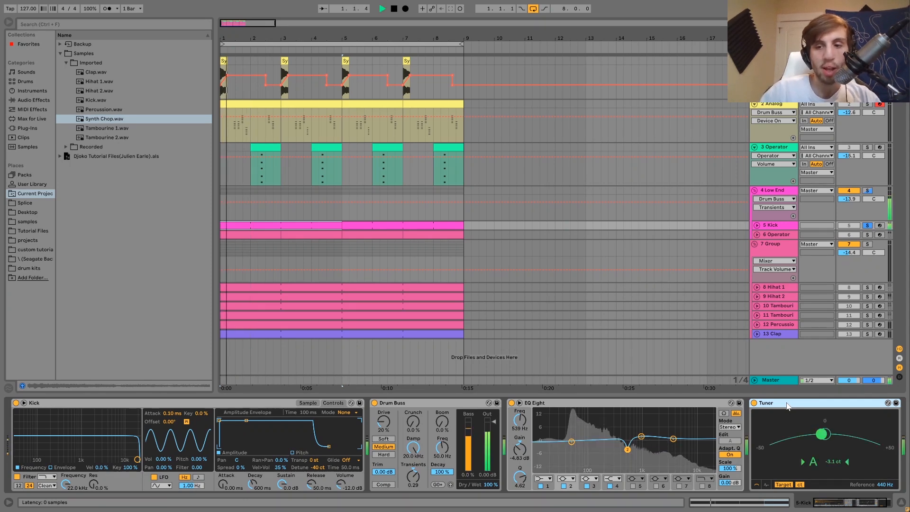
key("space")
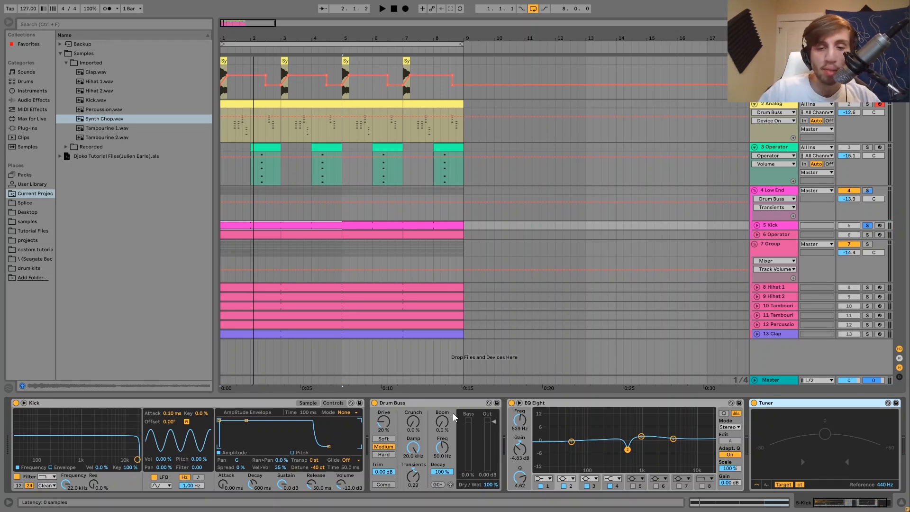
Examine bands 1 and 2 of the kick's EQ Eight and play the kick to view its spectrum.
left_click(572, 442)
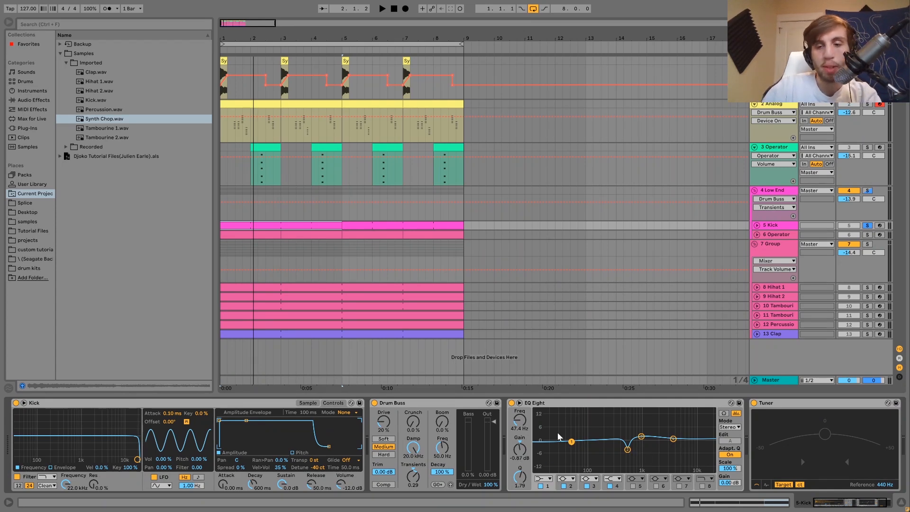
left_click(628, 450)
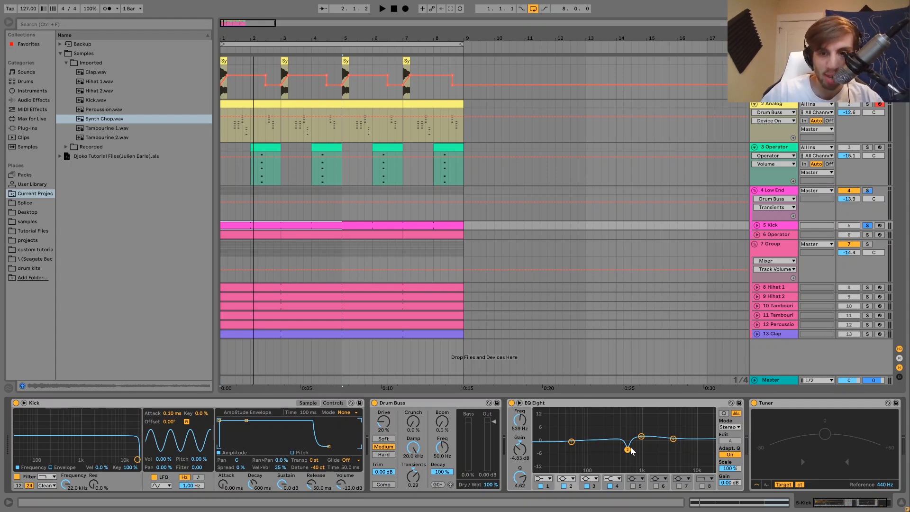
key("space")
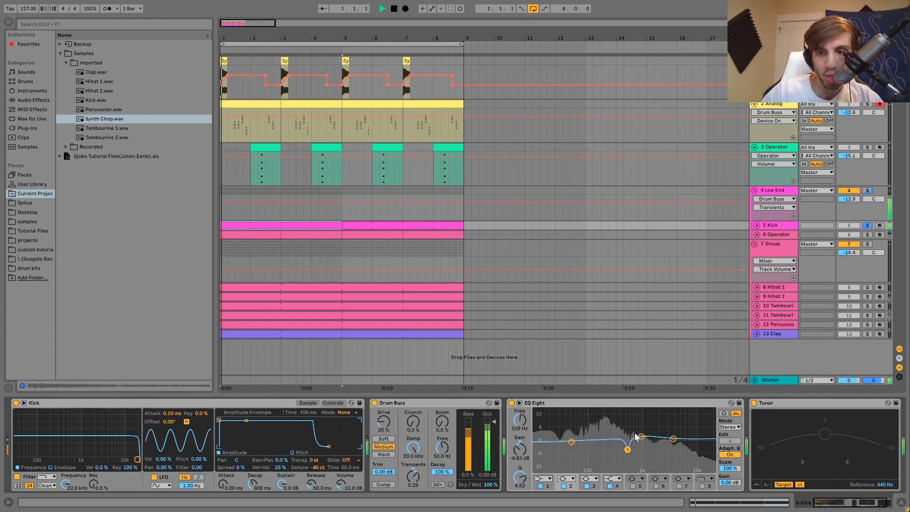
key("space")
Solo and unfold the Operator bass track under Low End, select its first clip, and play it.
left_click(867, 235)
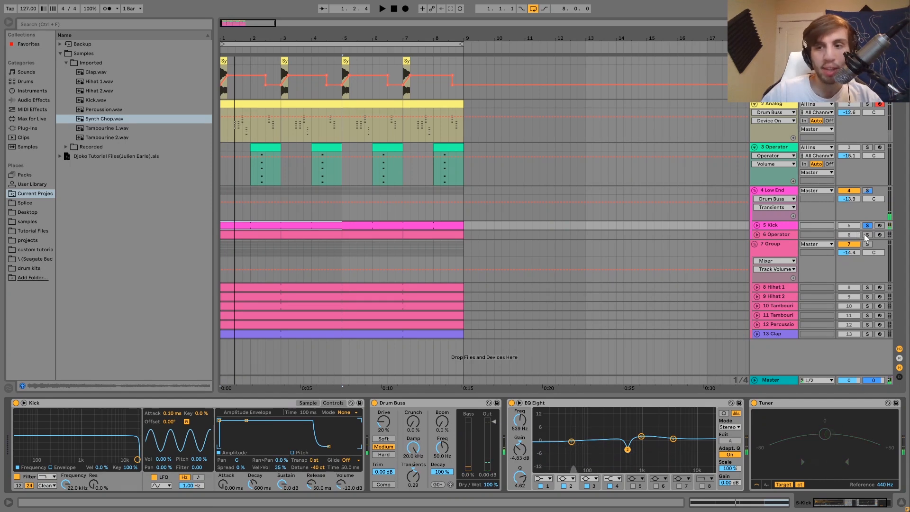
left_click(774, 233)
left_click(757, 235)
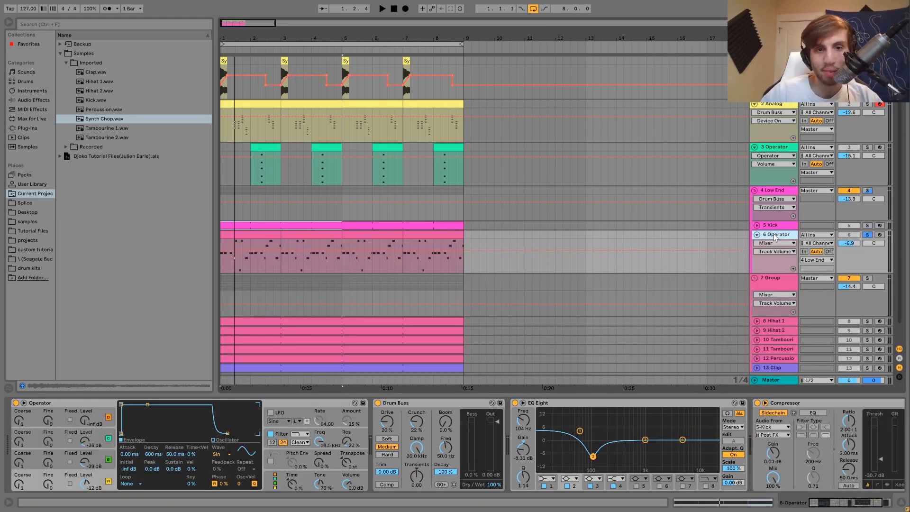
left_click(262, 237)
key("space")
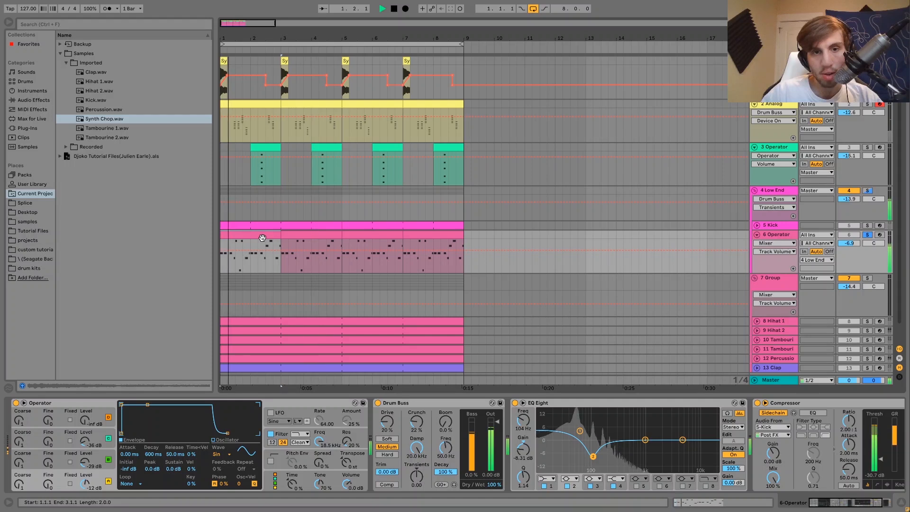
Open the bass clip's MIDI notes and play the bassline several times while following its note pattern.
key("shift+Tab")
key("space")
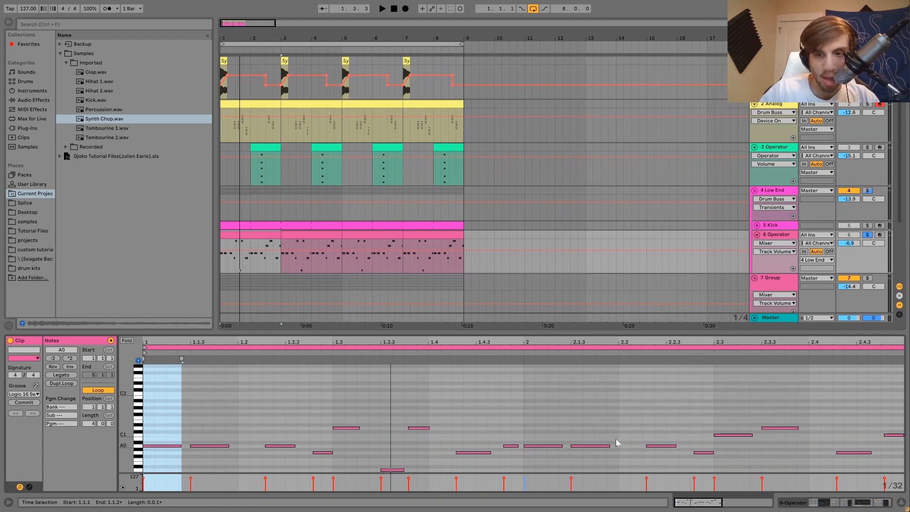
key("space")
left_click(397, 470)
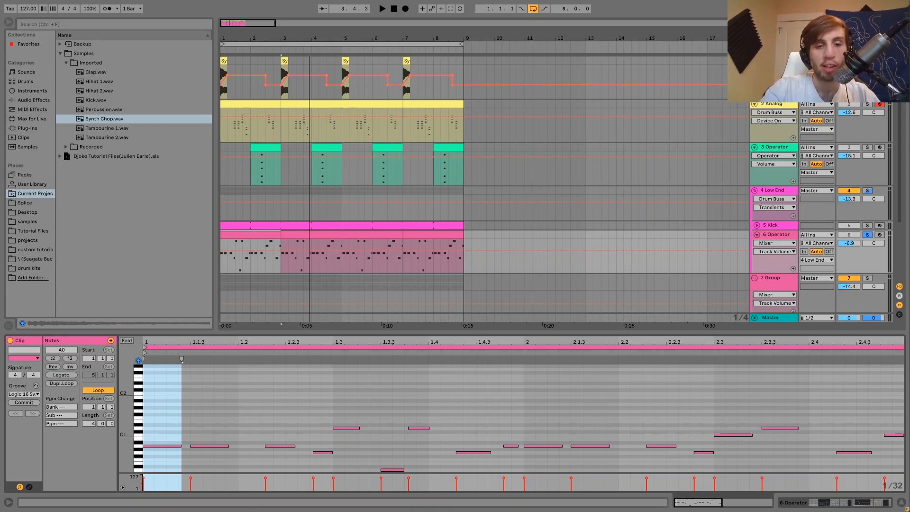
key("space")
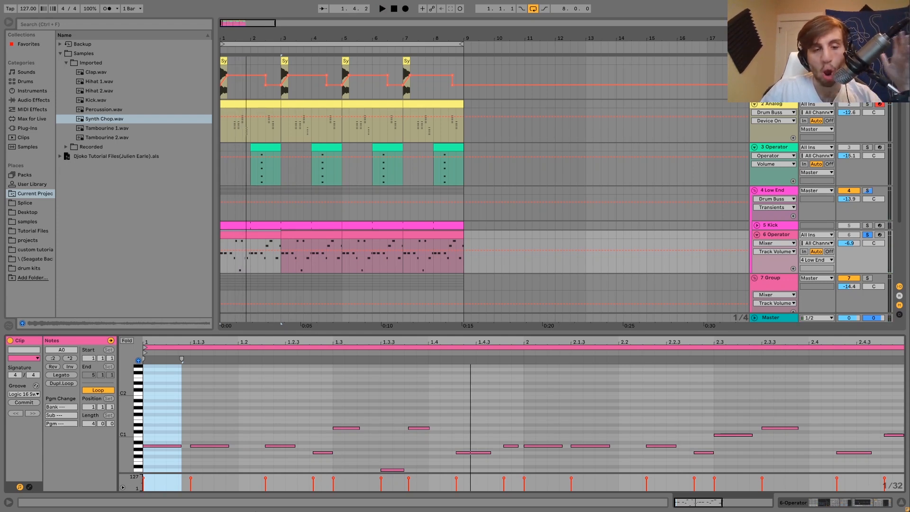
key("space")
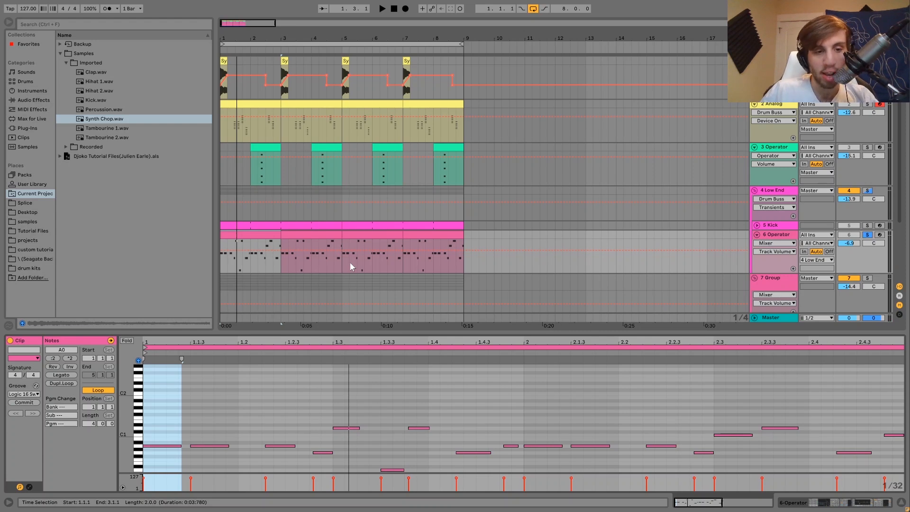
Select the bass clip's A0 note at 1.2.2 together with the following G0 note, and play the bassline.
left_click(280, 446)
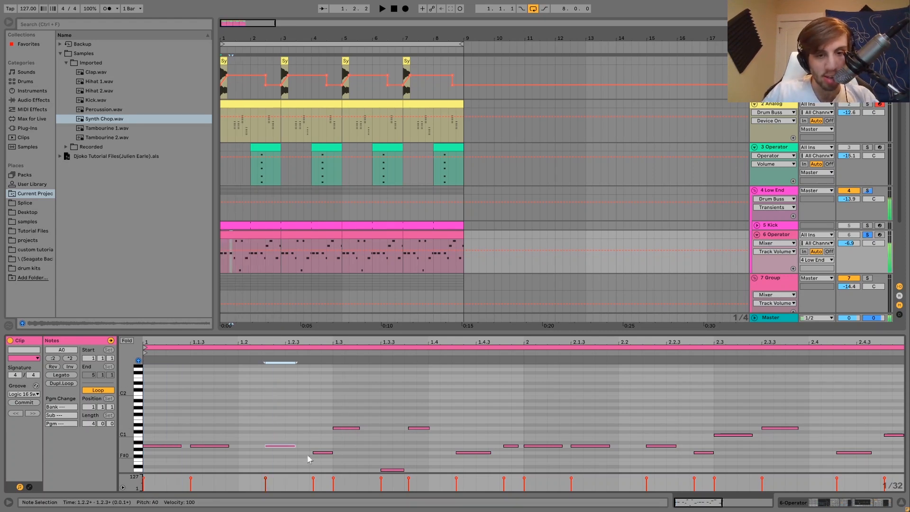
left_click(322, 453, "shift")
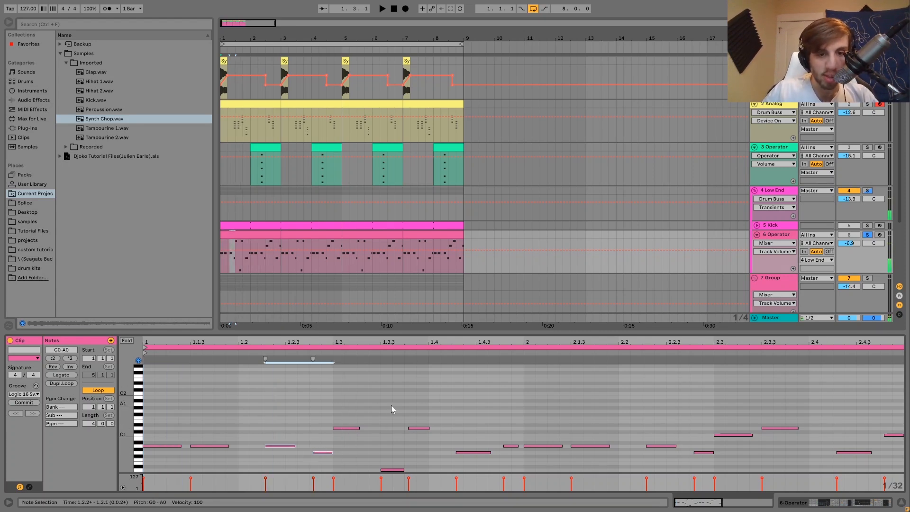
key("space")
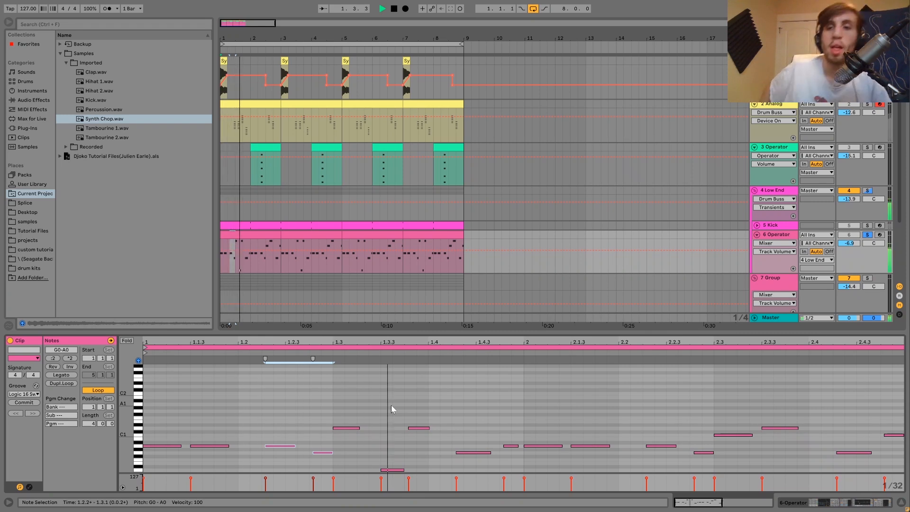
key("space")
Show the bass track's device chain and examine the levels of Operator's oscillators B and C.
left_click(778, 236)
double_click(777, 235)
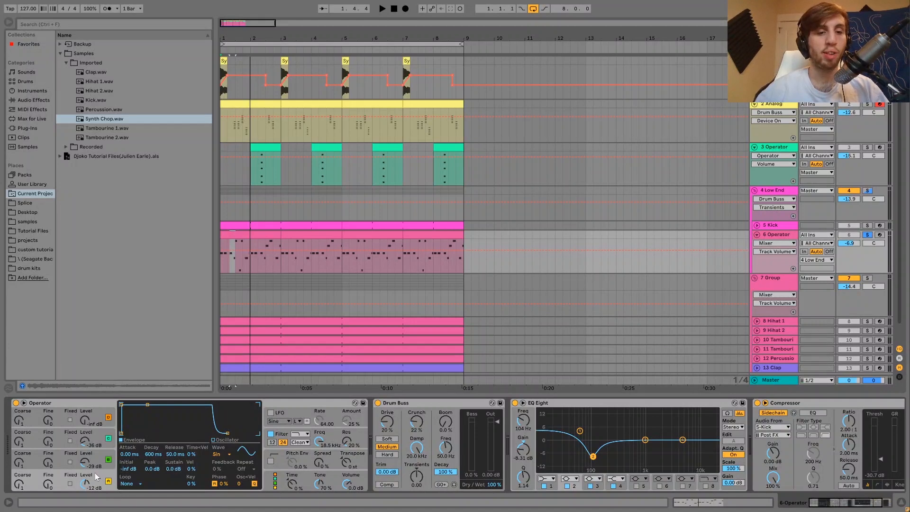
left_click(100, 459)
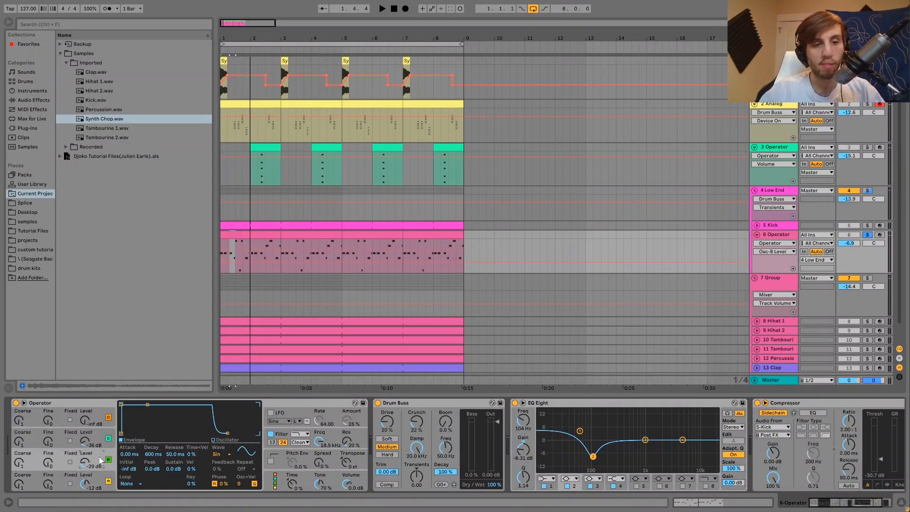
left_click(99, 435)
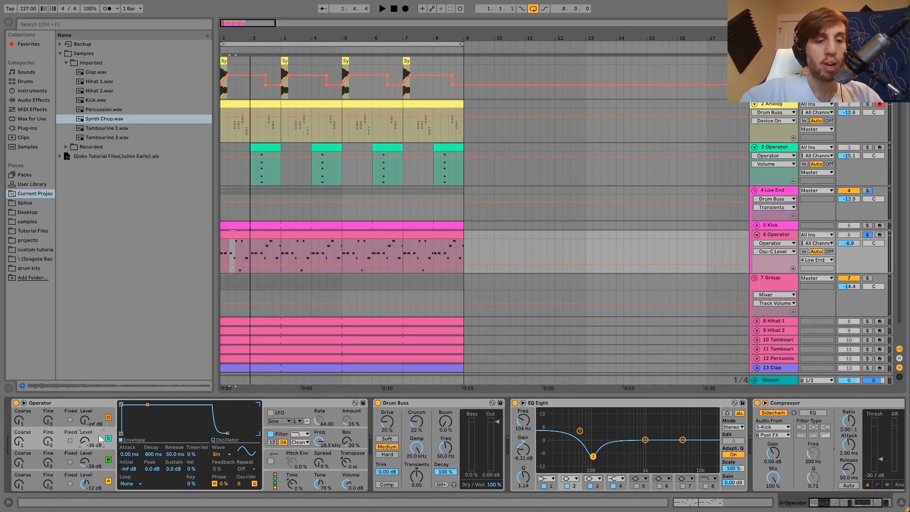
Audition the bassline with Operator's oscillators B and C switched off, and undo both changes.
left_click(108, 459)
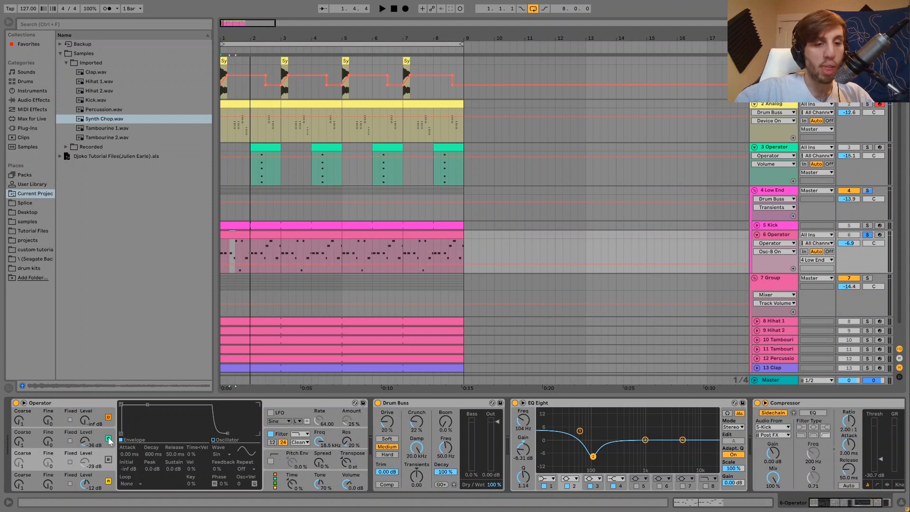
left_click(108, 439)
key("space")
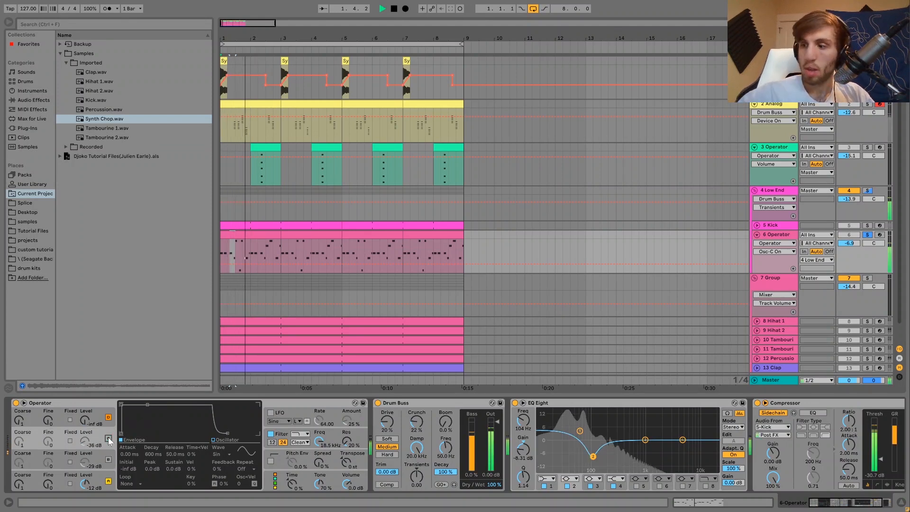
key("ctrl+z")
key("ctrl+z")
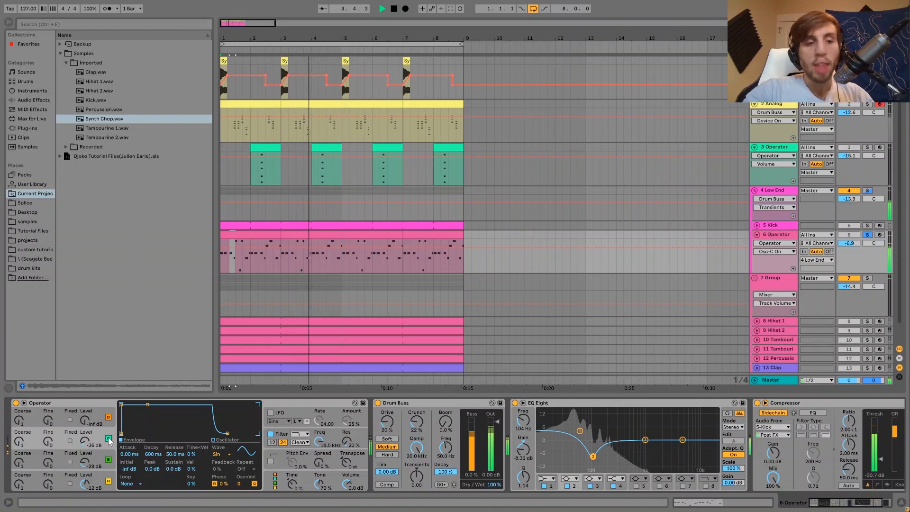
Replay the bassline with both oscillators on, and examine the Kick-sidechained Compressor at the end of the bass chain.
key("space")
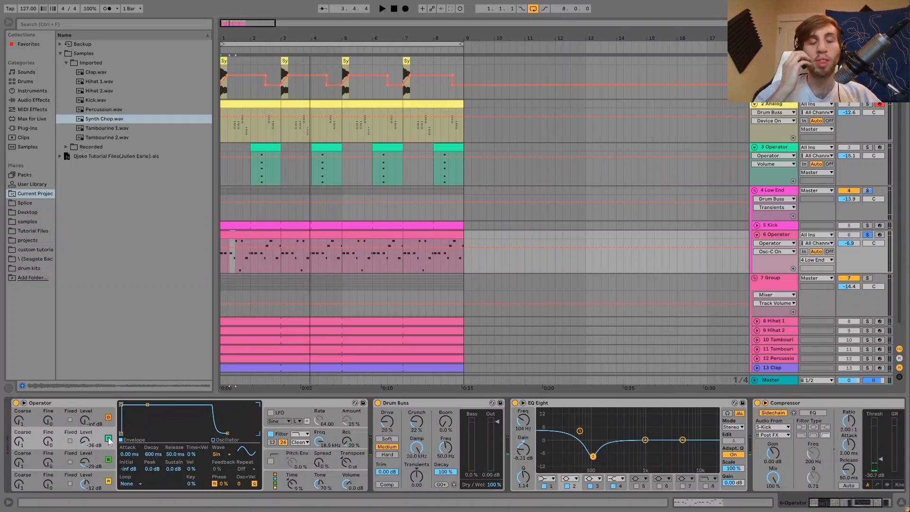
key("space")
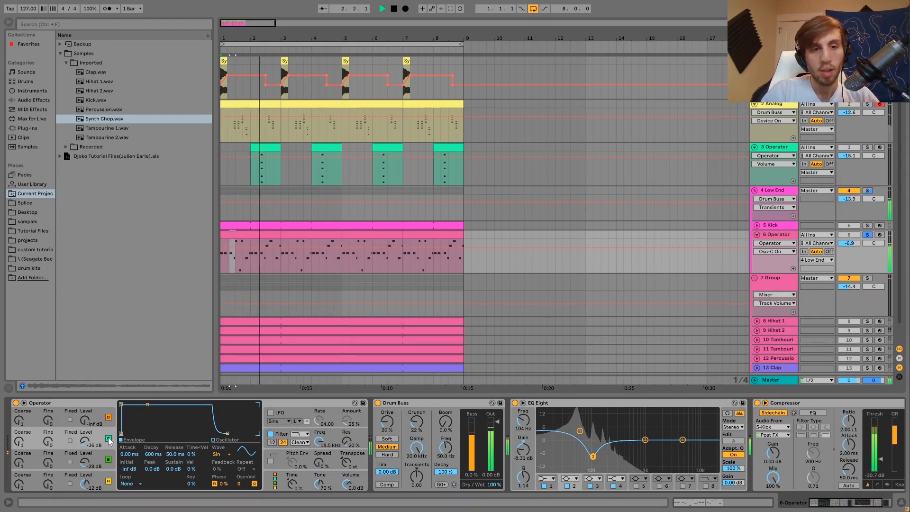
key("space")
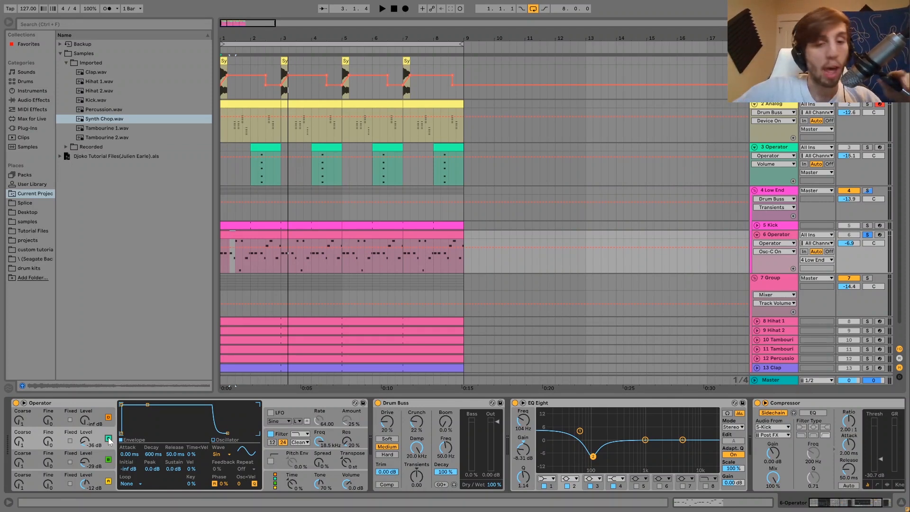
scroll(433, 431, "down", 3)
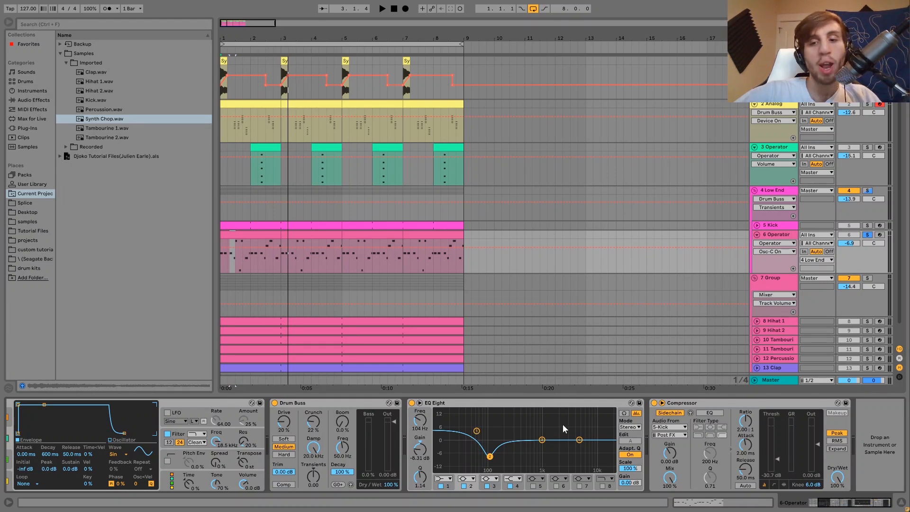
double_click(678, 404)
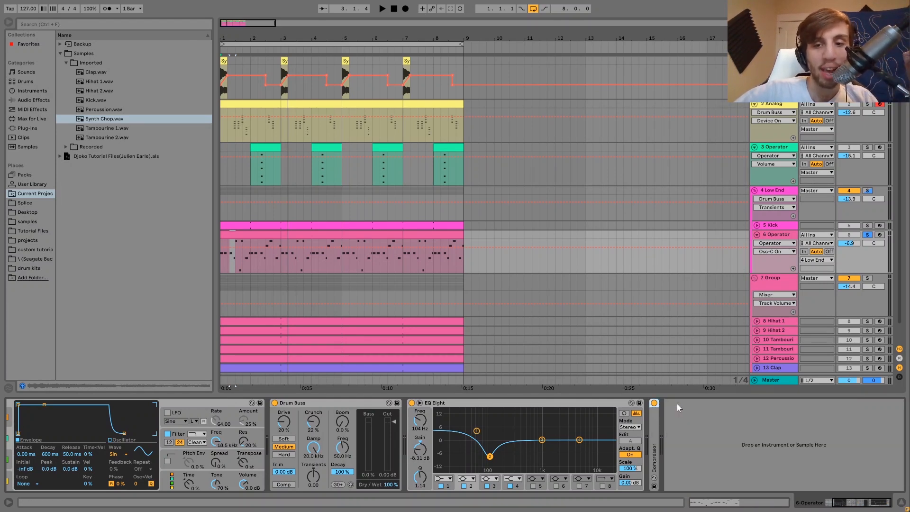
double_click(658, 420)
Solo the Low End group, show its Drum Buss and EQ Eight, and play the kick and bass together.
left_click(868, 190)
left_click(869, 191)
left_click(782, 194)
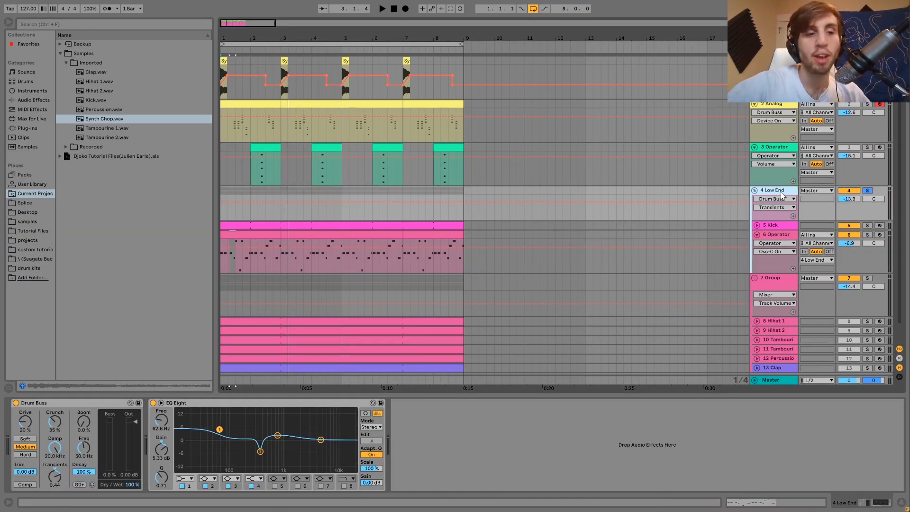
scroll(782, 195, "down", 1)
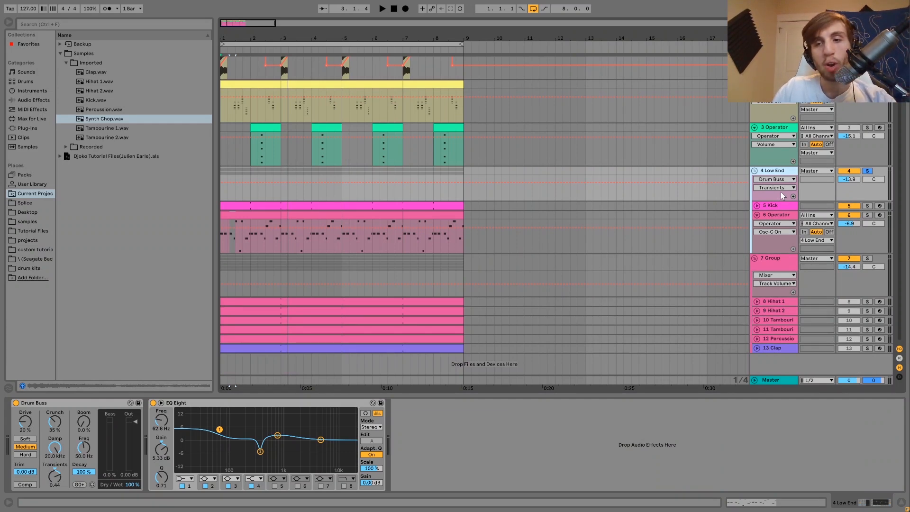
key("space")
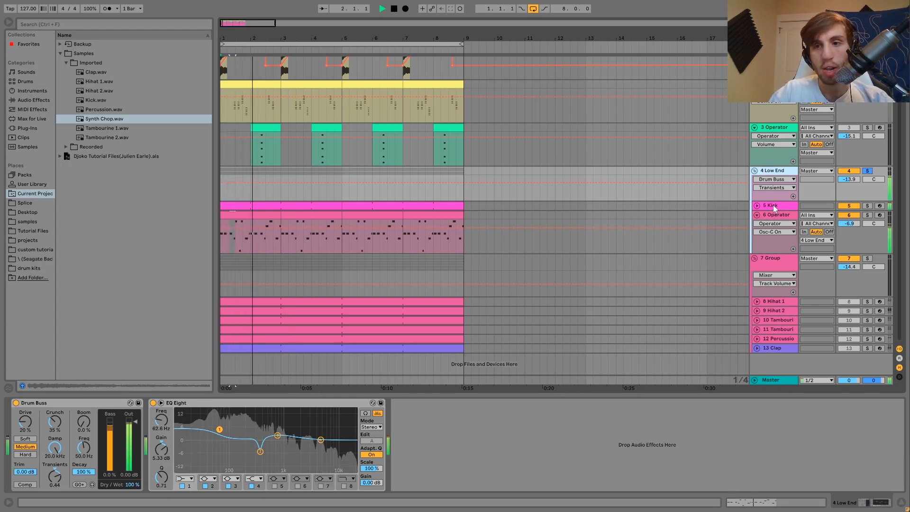
Replay the soloed Low End group several times to hear the kick and bass through Drum Buss and EQ Eight.
key("space")
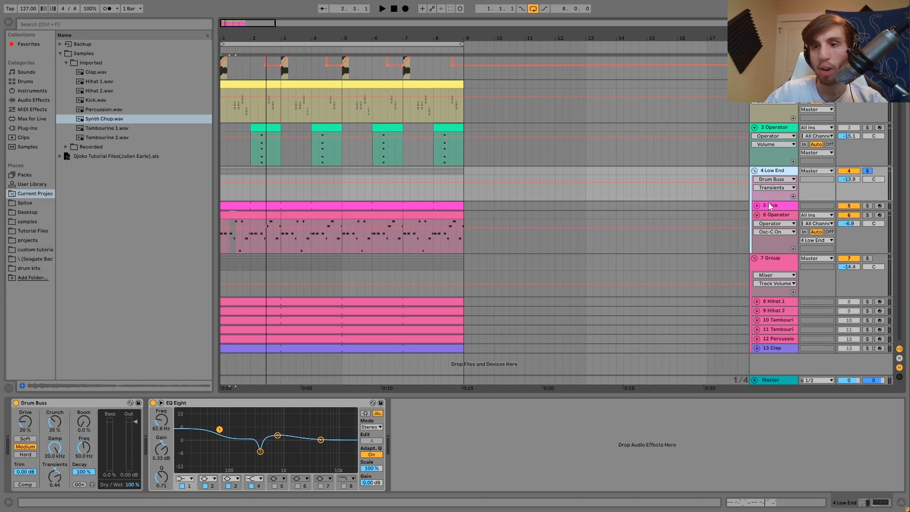
key("space")
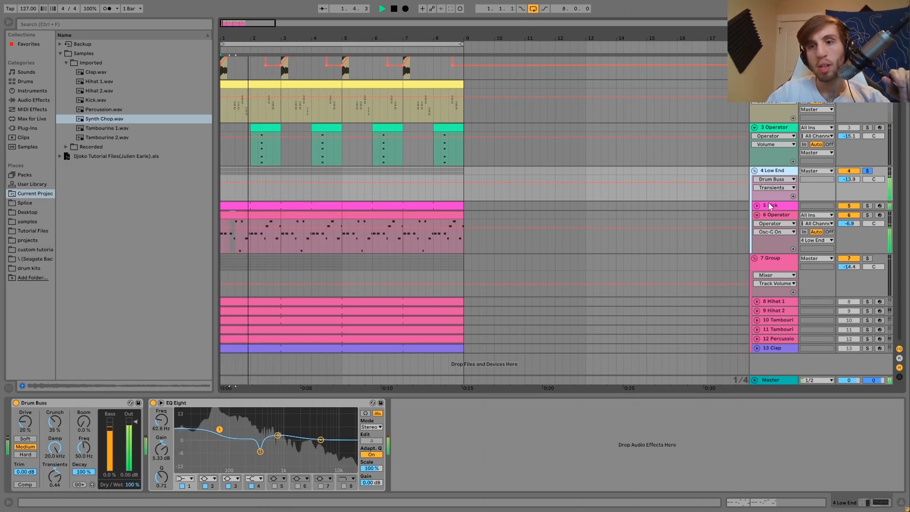
key("space")
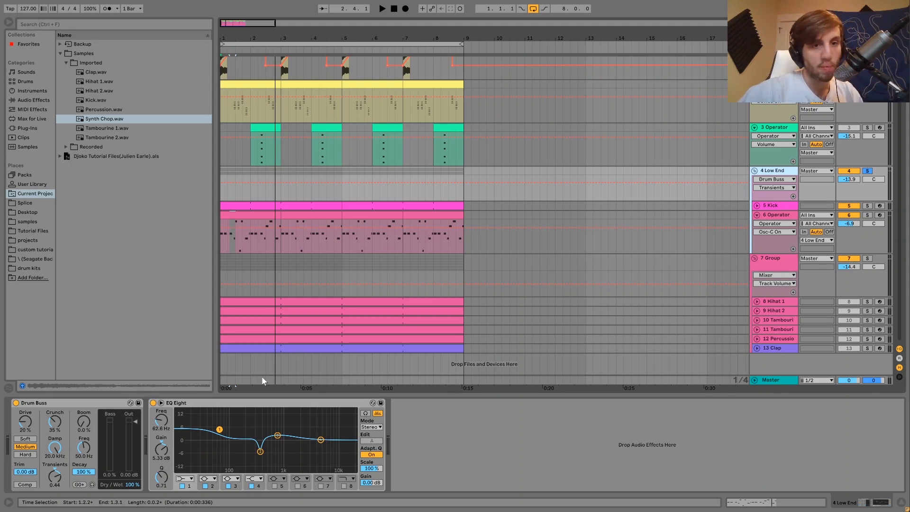
key("space")
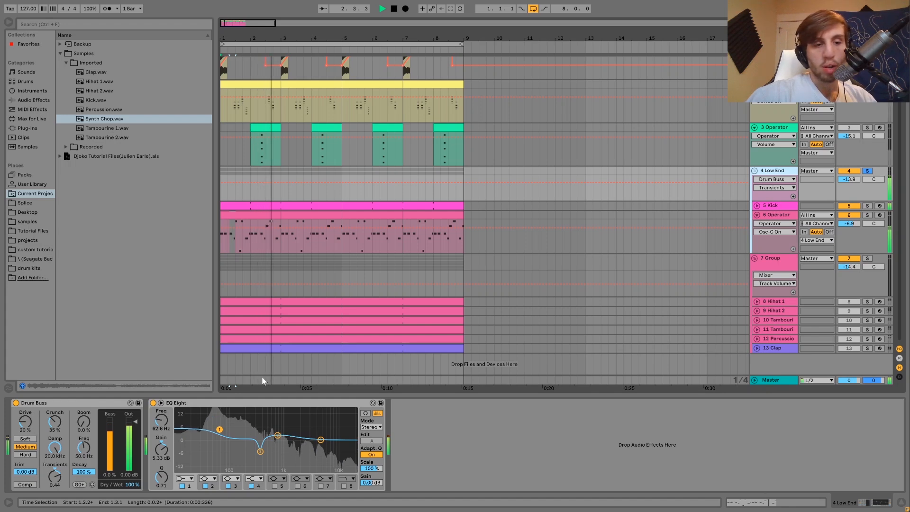
key("space")
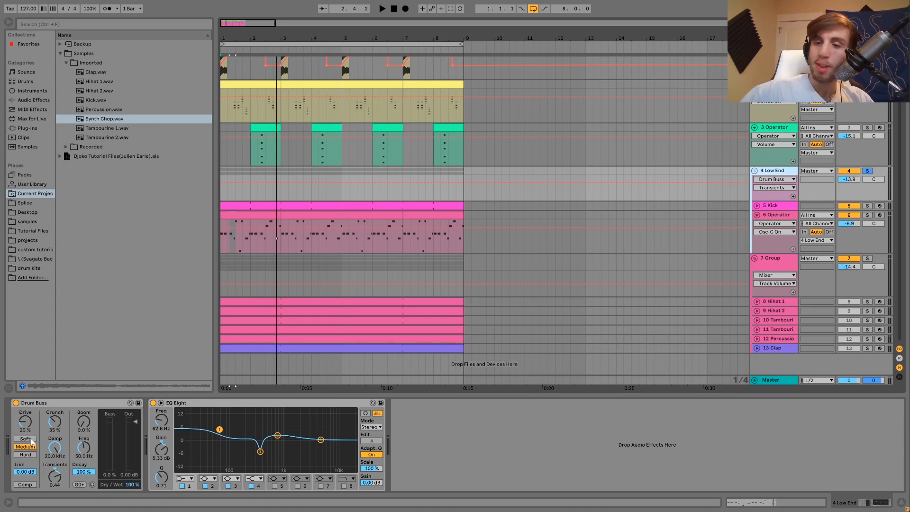
Set the Low End group's Drum Buss Transients to 0.24 and the Q of EQ Eight's band 3 to 1.87, and replay the group.
mouse_move(63, 471)
left_mouse_down()
mouse_move(64, 484)
mouse_move(62, 461)
mouse_move(57, 477)
left_mouse_up()
key("space")
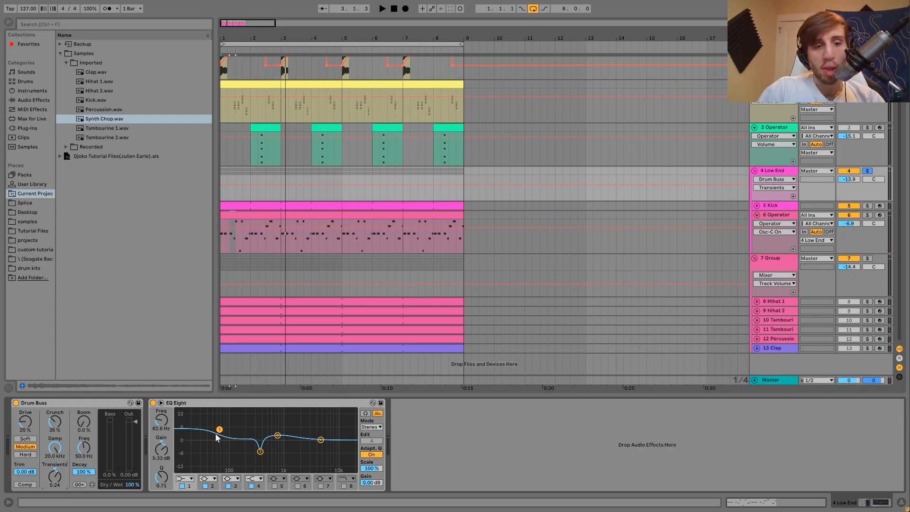
left_click(260, 452)
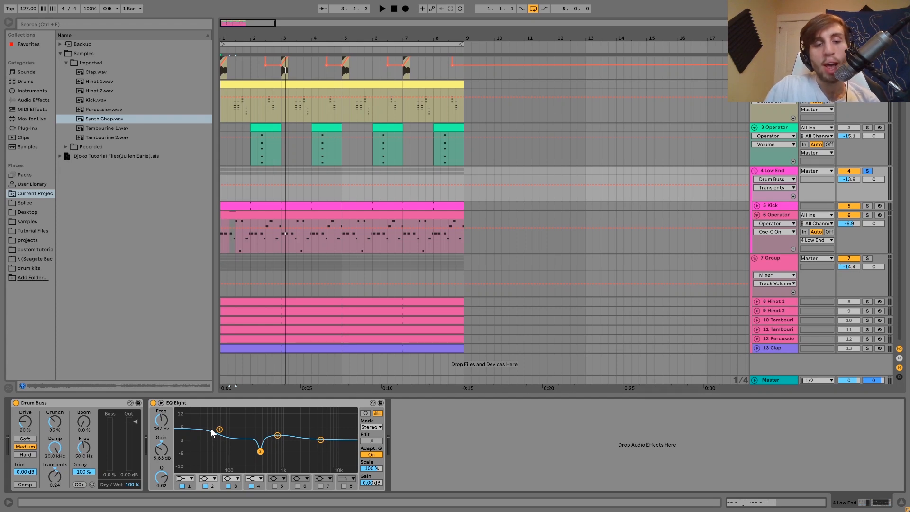
left_click(277, 436)
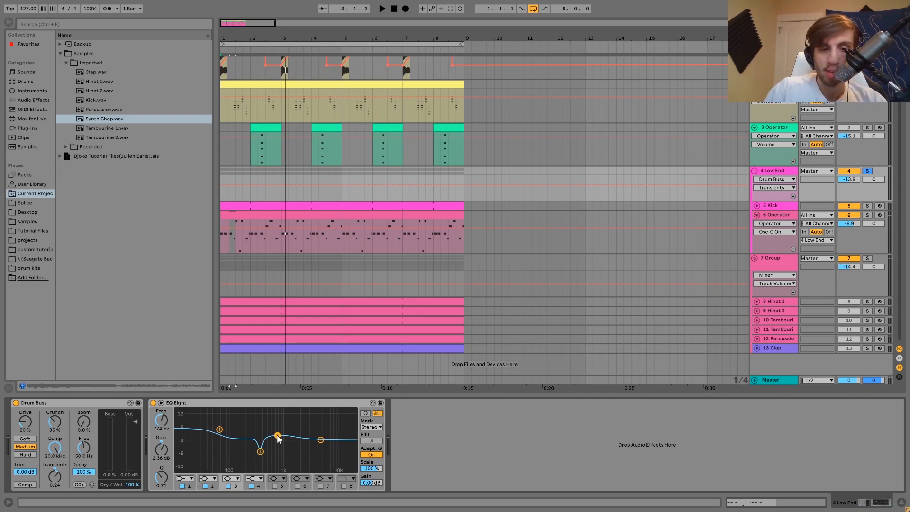
key("space")
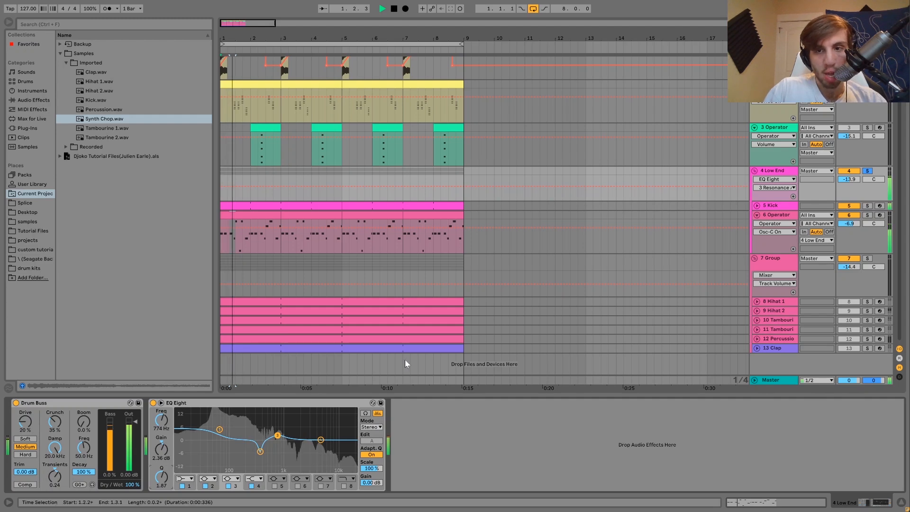
key("space")
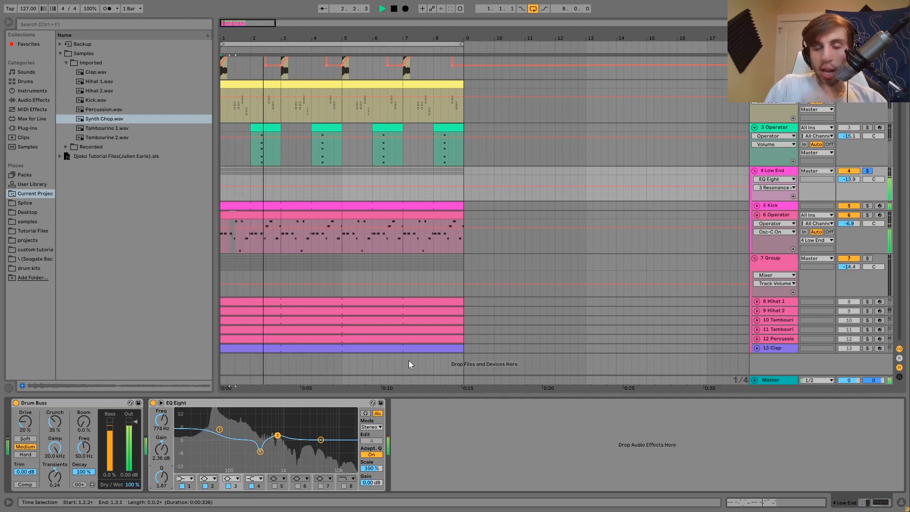
Solo Hihat 1 and Hihat 2 together, play them while showing Hihat 2's sample, and clear the solos.
left_click(785, 301)
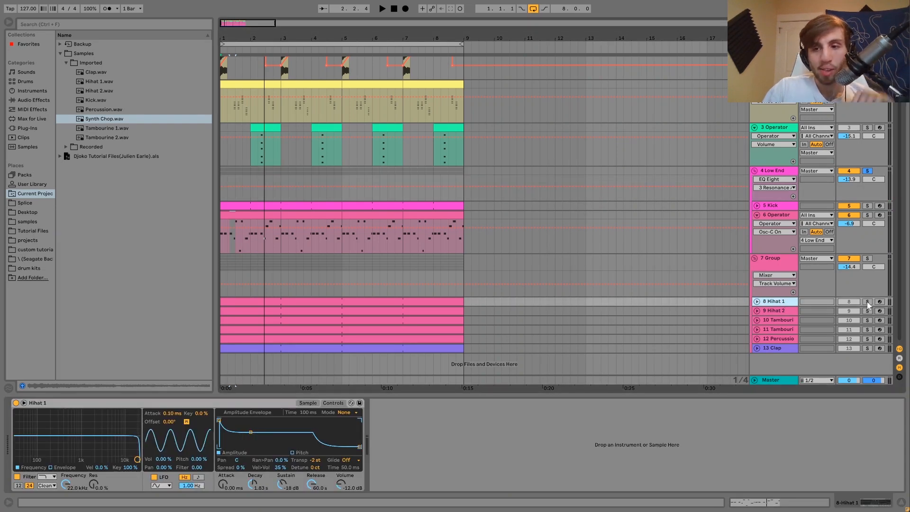
left_click(867, 302)
left_click(868, 311, "ctrl")
key("space")
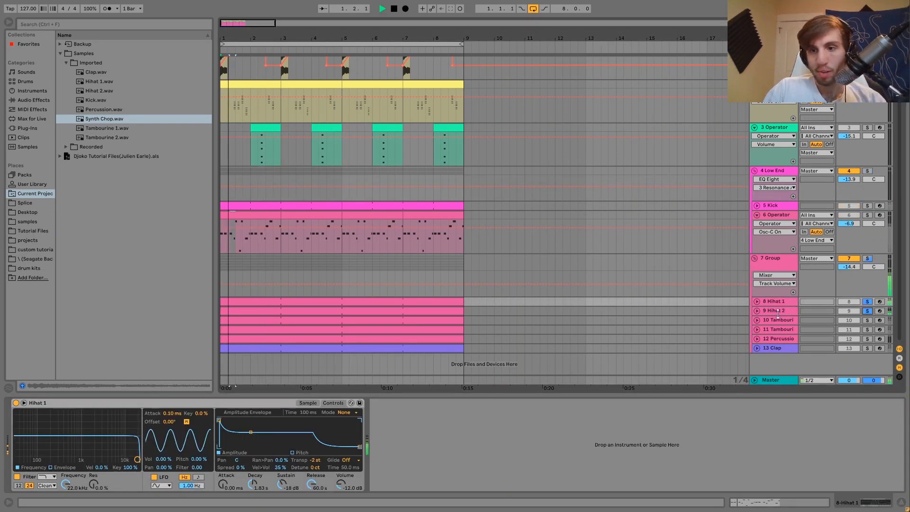
left_click(774, 311)
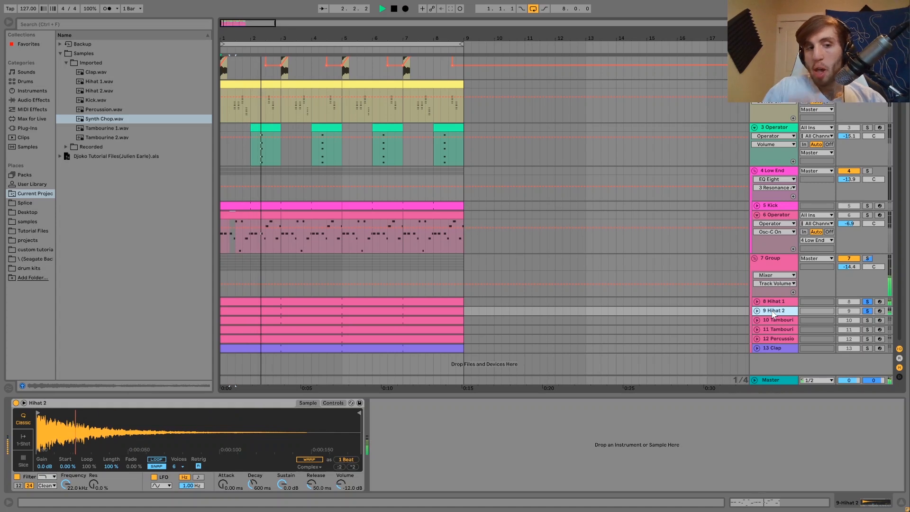
left_click(867, 311)
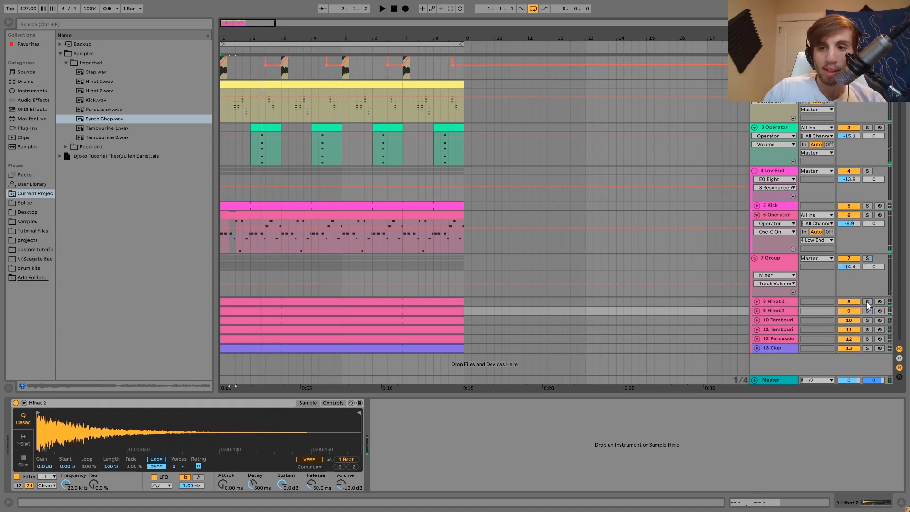
Audition Hihat 1 on its own and examine its amplitude envelope.
left_click(774, 301)
key("space")
key("space")
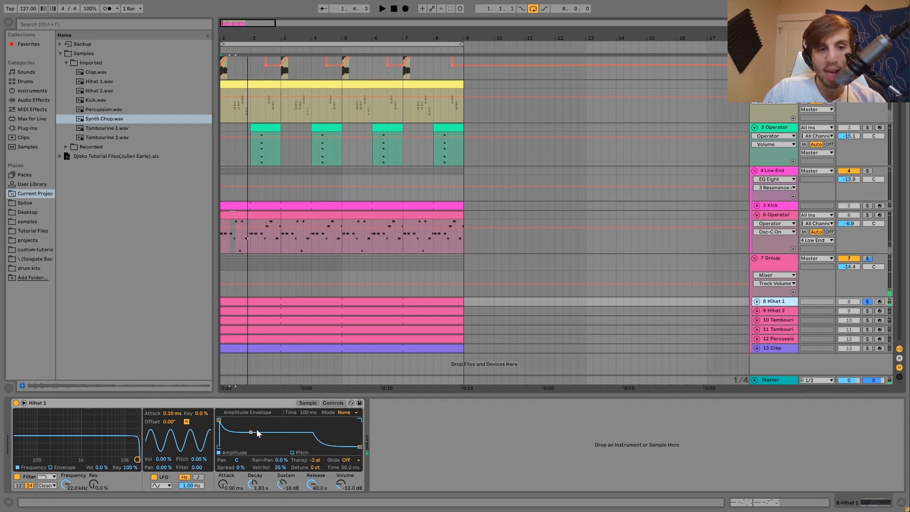
Solo Hihat 2, unfold its track, and play it while examining its sample and the notes in its MIDI clip.
left_click(868, 312)
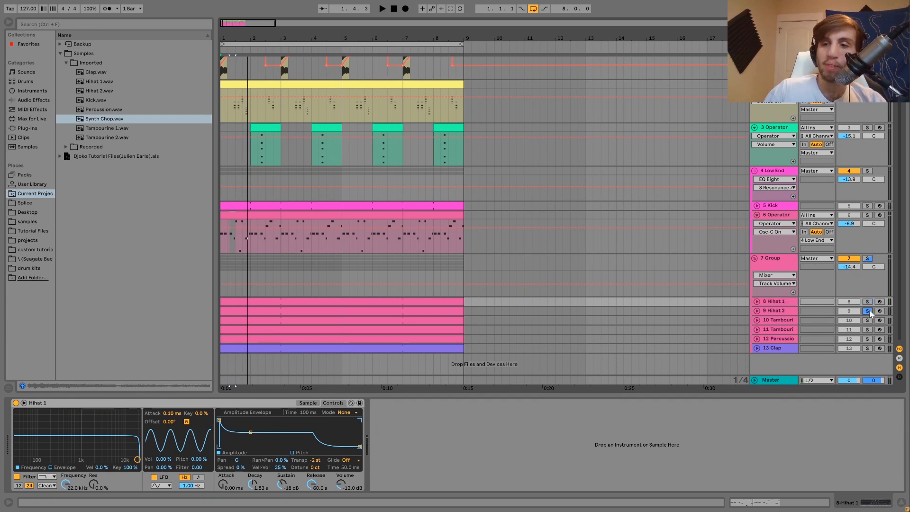
left_click(778, 310)
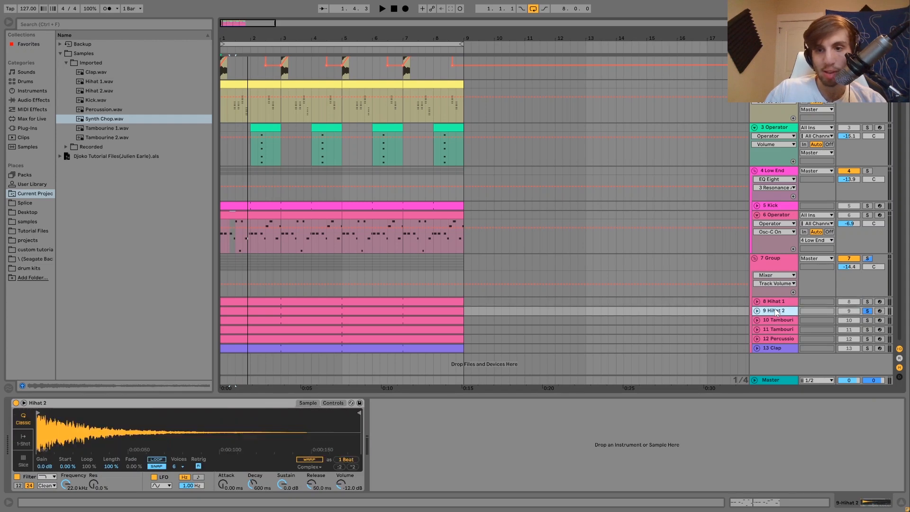
left_click(758, 311)
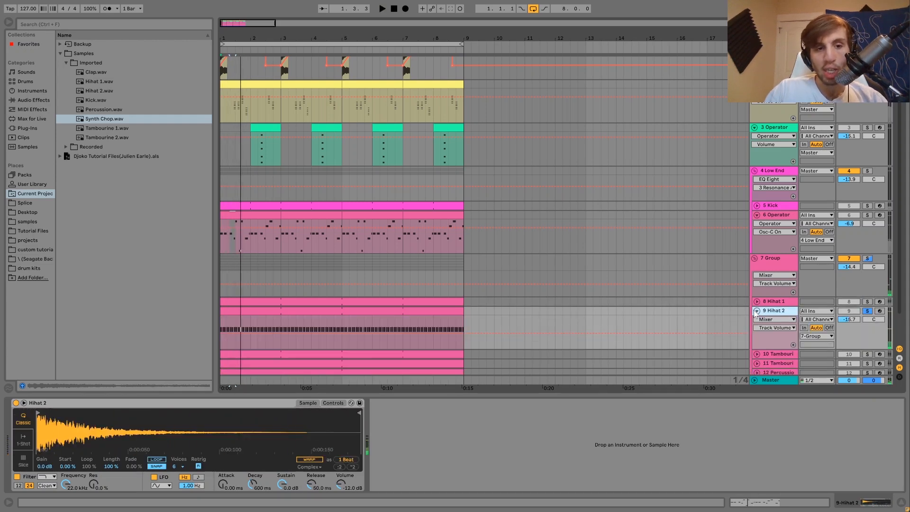
double_click(444, 311)
key("space")
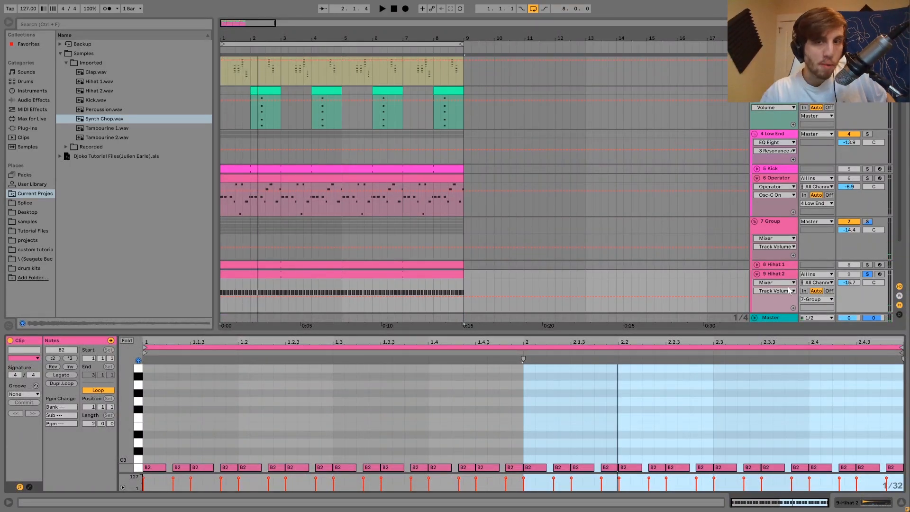
Play both hi-hats soloed together, clear the solos to hear them in the full mix, and show Hihat 2's sample again.
left_click(868, 265)
key("space")
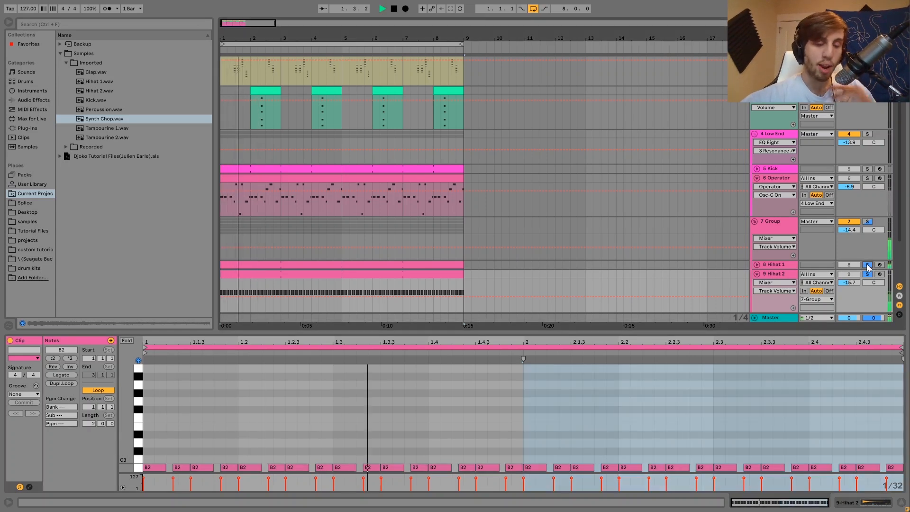
left_click(868, 265)
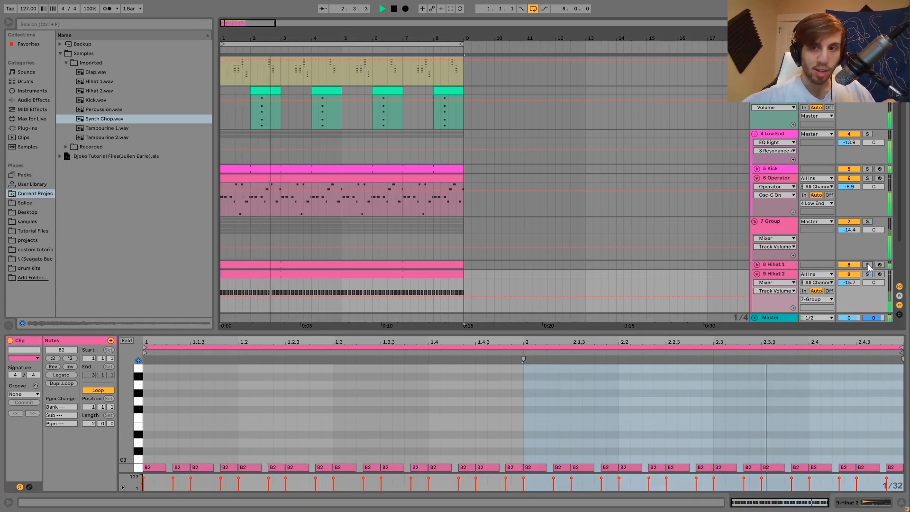
left_click(779, 274)
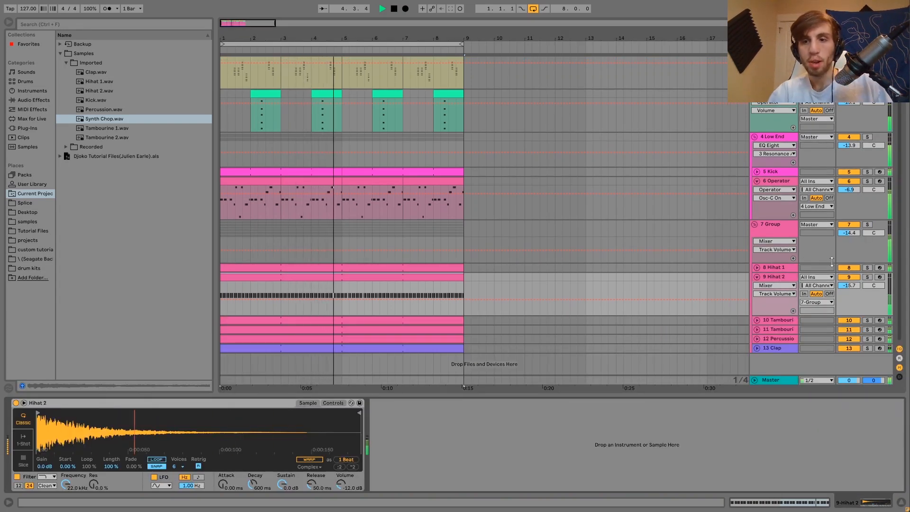
key("space")
Solo and unsolo Hihat 2, replay the full mix, and briefly unfold the Percussion track to view its pattern.
left_click(868, 279)
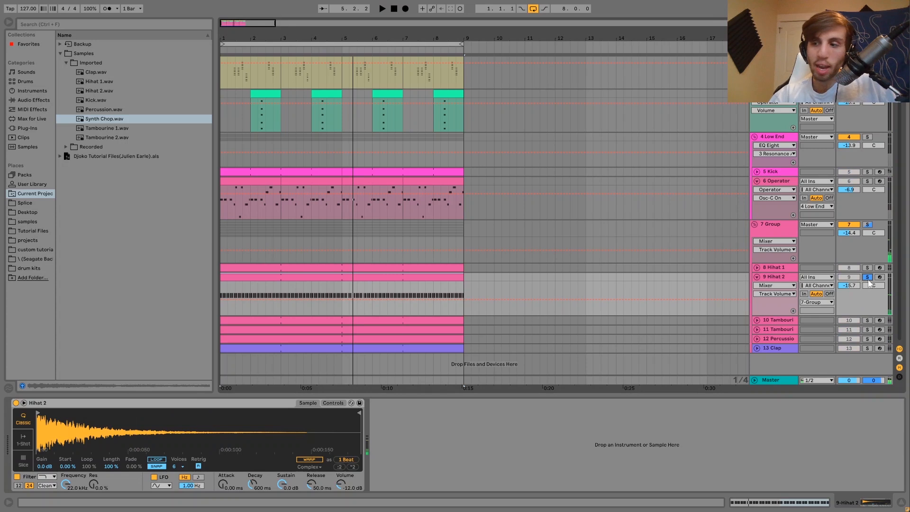
left_click(869, 278)
key("space")
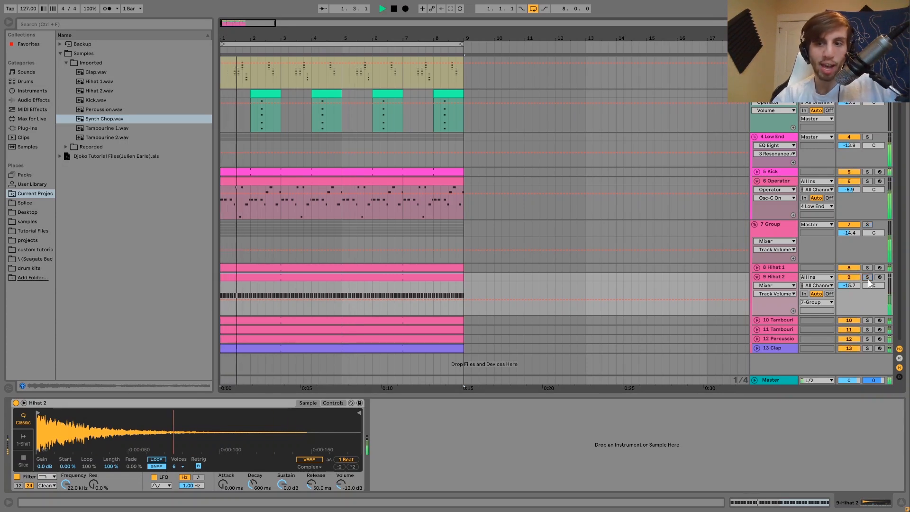
left_click(757, 339)
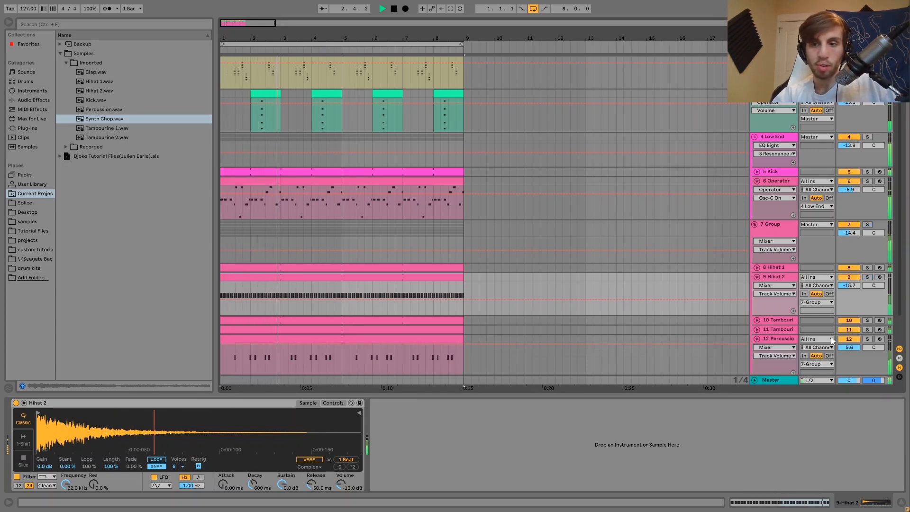
left_click(757, 339)
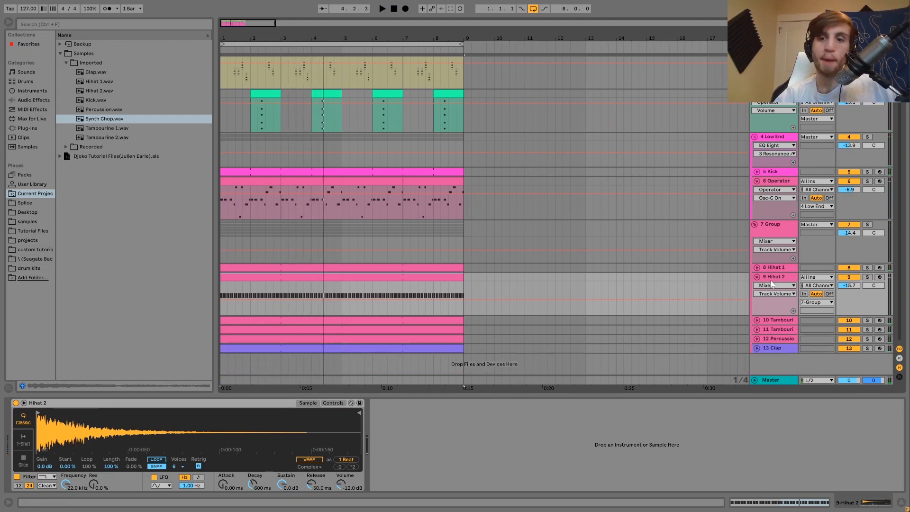
Solo both tambourine tracks and play them together, leaving only the first one soloed.
left_click(868, 321)
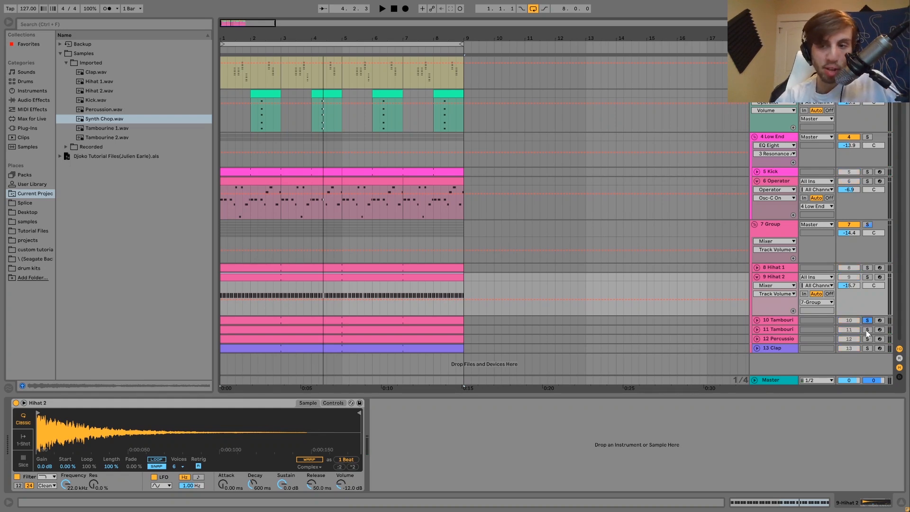
left_click(868, 330)
key("space")
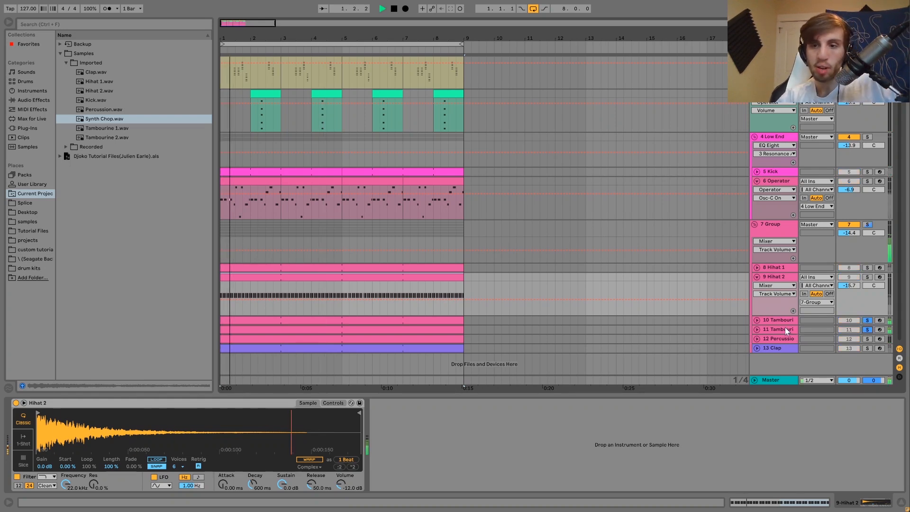
key("space")
left_click(868, 330)
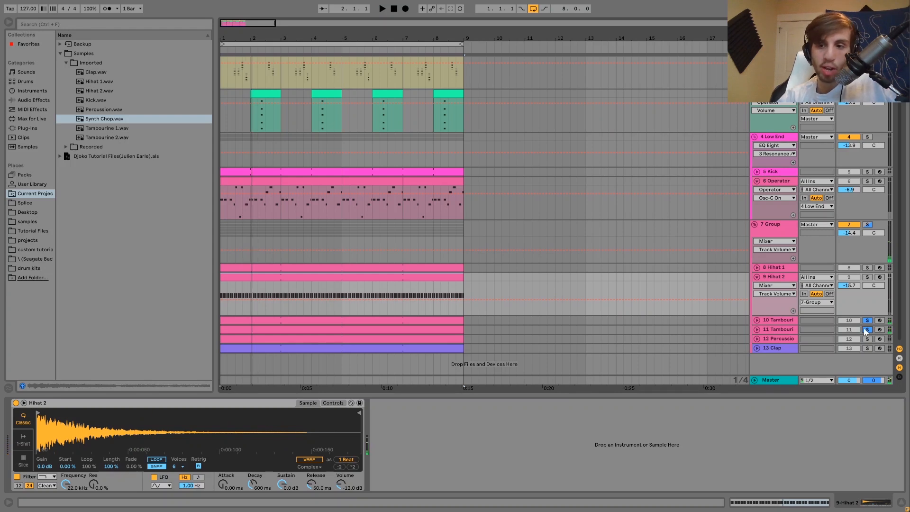
Unfold both tambourine tracks and compare the timing of their notes in the first bar.
left_click(758, 321)
left_click(758, 364)
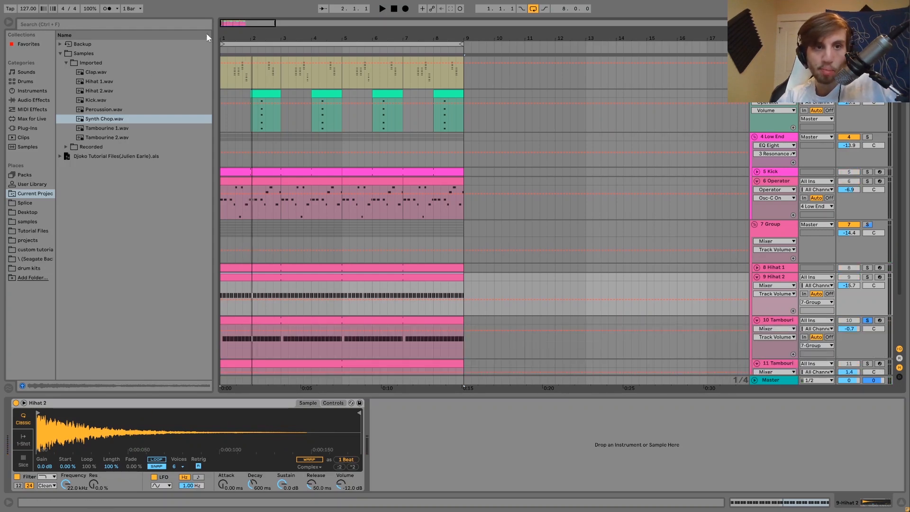
left_click_drag(236, 40, 272, 212)
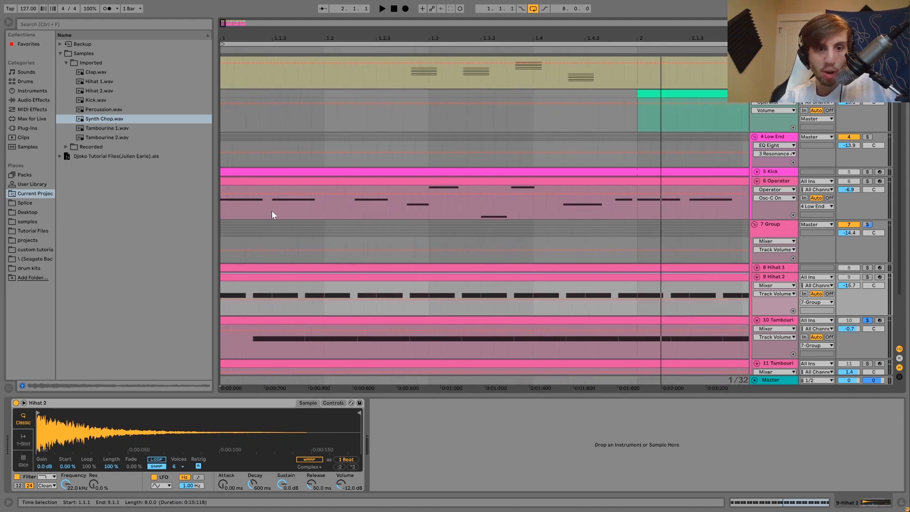
scroll(272, 211, "down", 2)
scroll(272, 211, "down", 1)
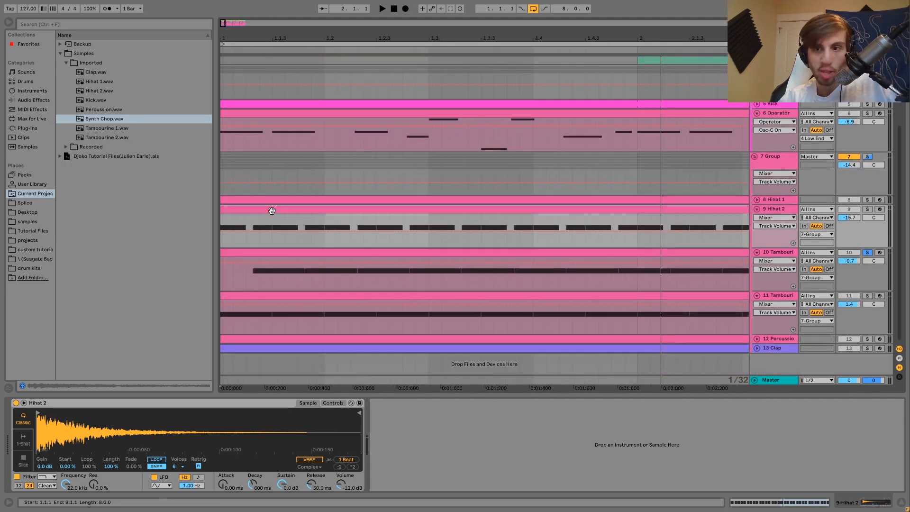
Audition Tambourine 2 on its own while showing its sample, and audition Tambourine 1 on its own.
left_click(252, 295)
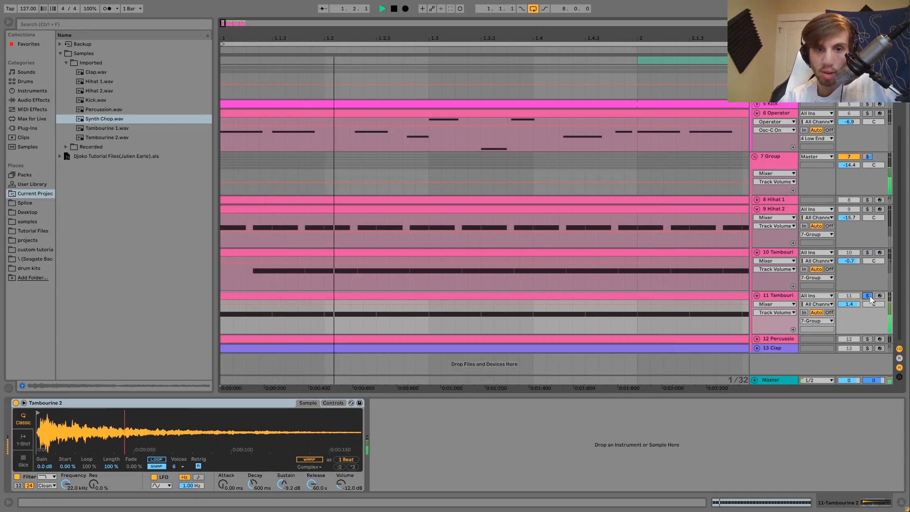
key("space")
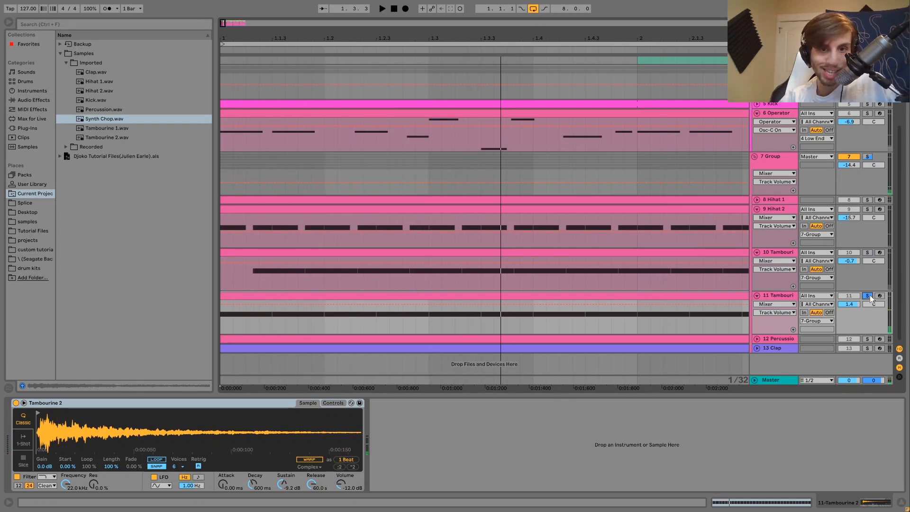
left_click(869, 254)
key("space")
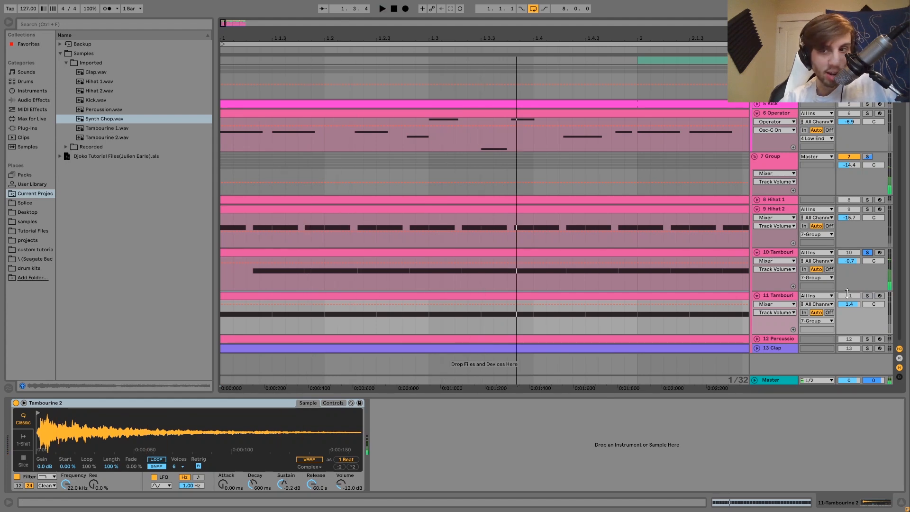
Audition both tambourine tracks soloed together, and clear their solos.
key("space")
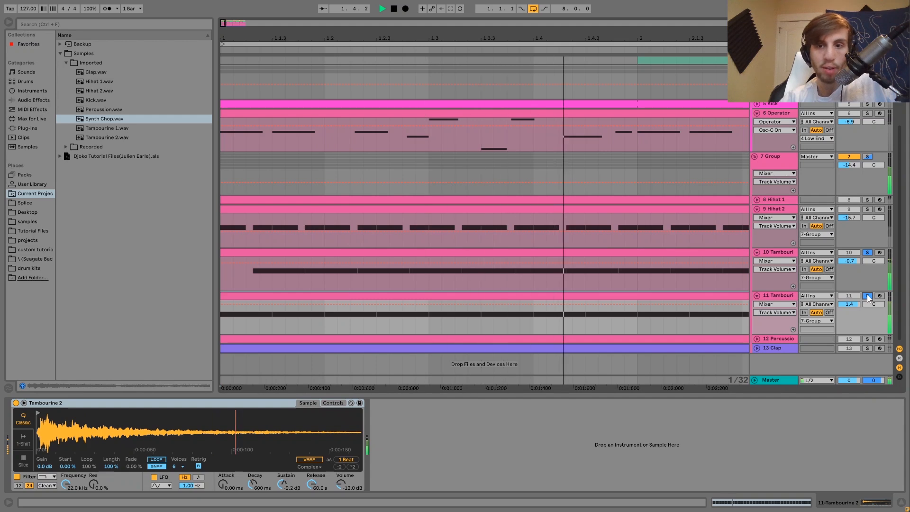
key("space")
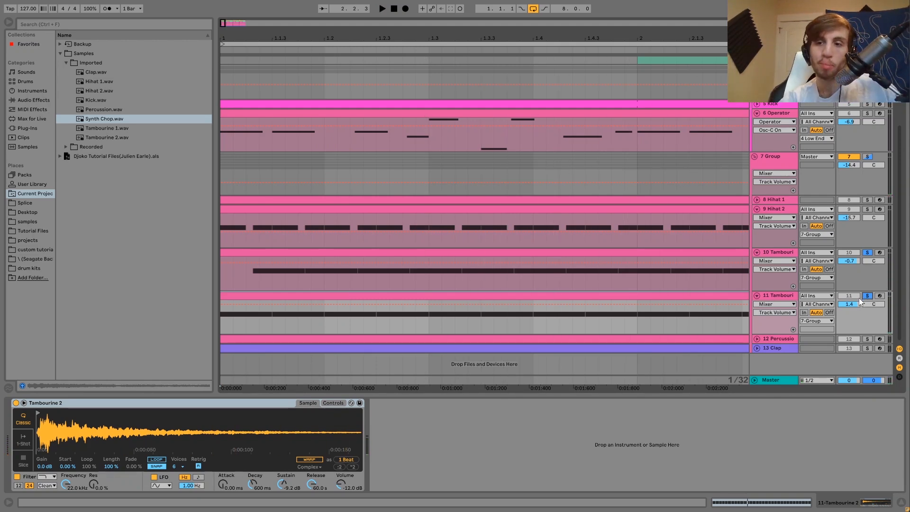
left_click(868, 297)
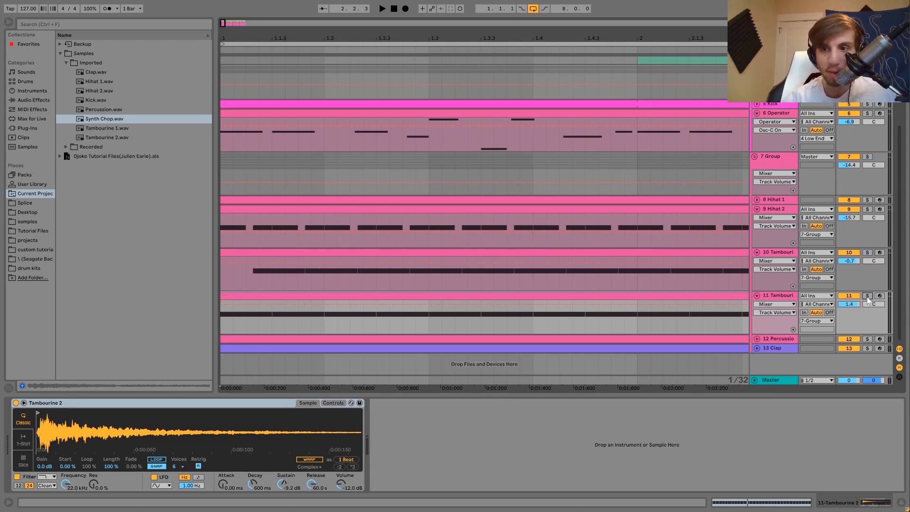
Play the full mix twice from the start to hear the tambourines in context, with the second tambourine track selected.
key("space")
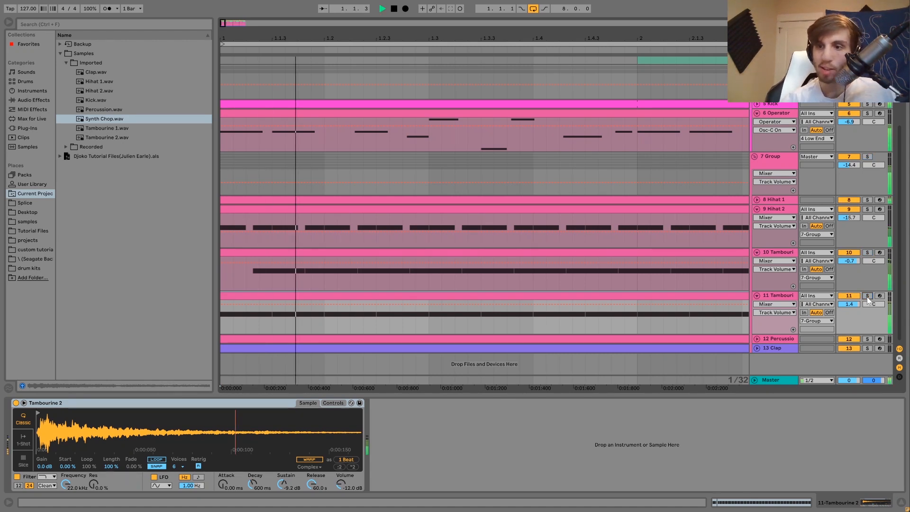
left_click(777, 297)
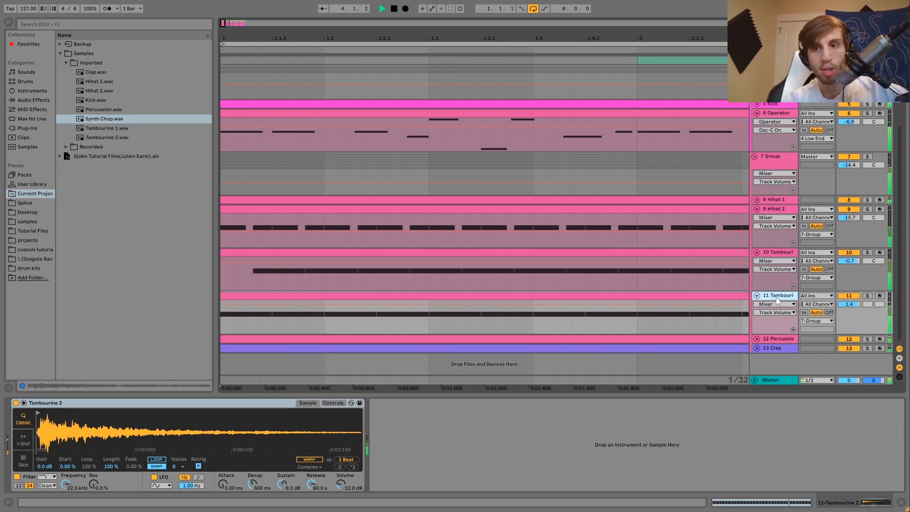
key("space")
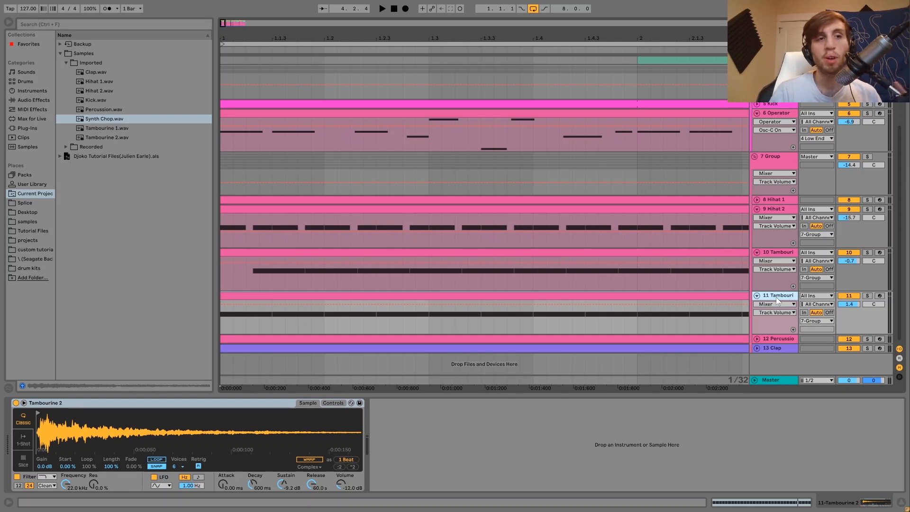
key("space")
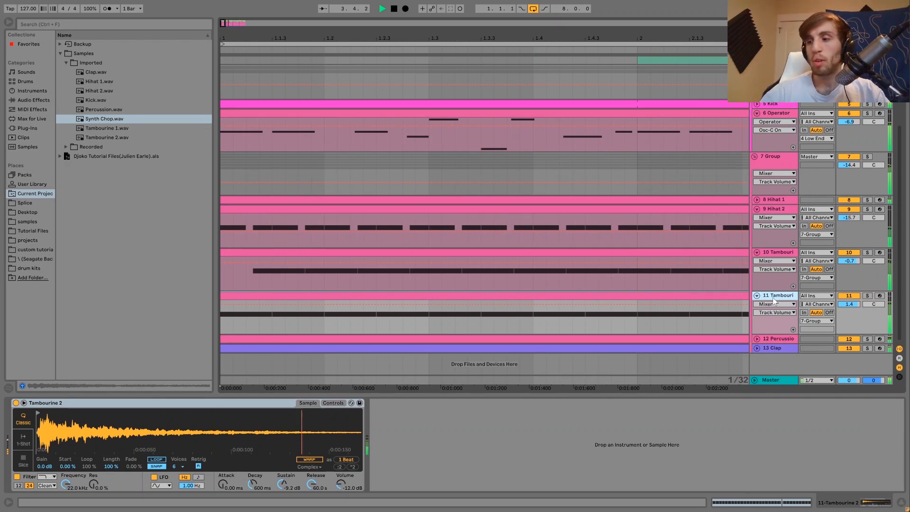
key("space")
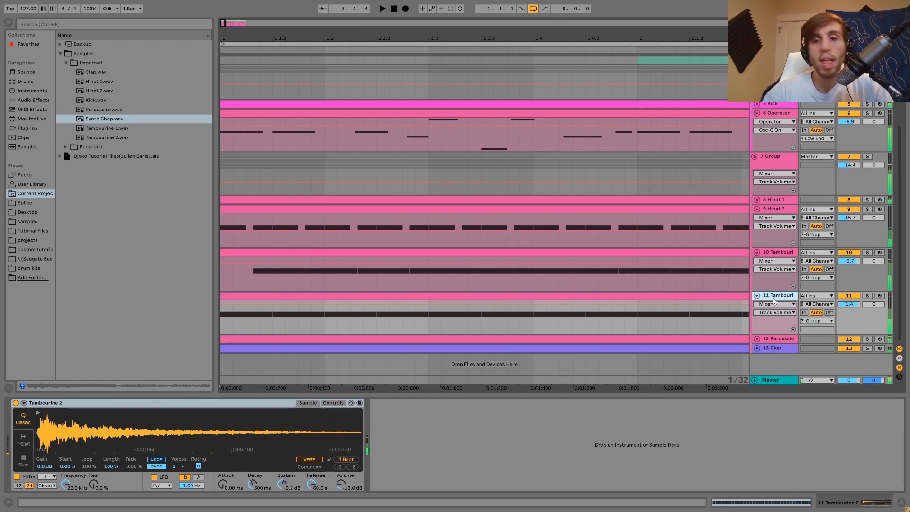
Solo Tambourine 2 and switch the solo to Tambourine 1 for a brief comparison.
left_click(868, 296)
left_click(868, 253)
key("space")
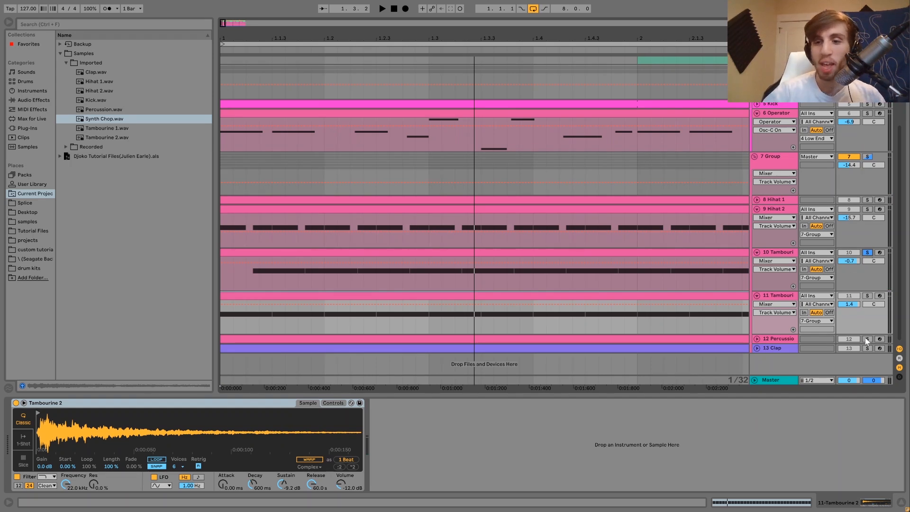
Unfold the Percussion track to show its notes and sample, and play it soloed.
left_click(778, 340)
left_click(757, 339)
key("space")
Unsolo the Percussion track and set its volume to 1.6 dB while the full mix plays.
left_click(854, 347)
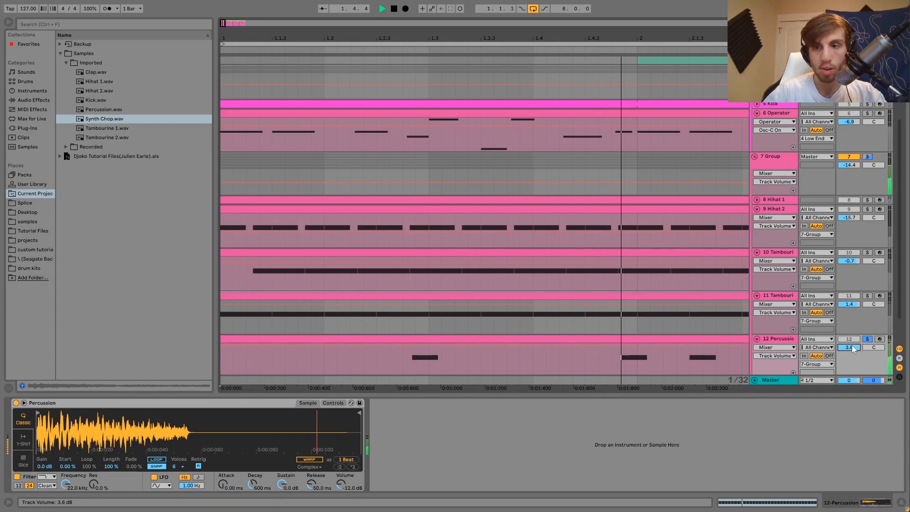
left_click(868, 340)
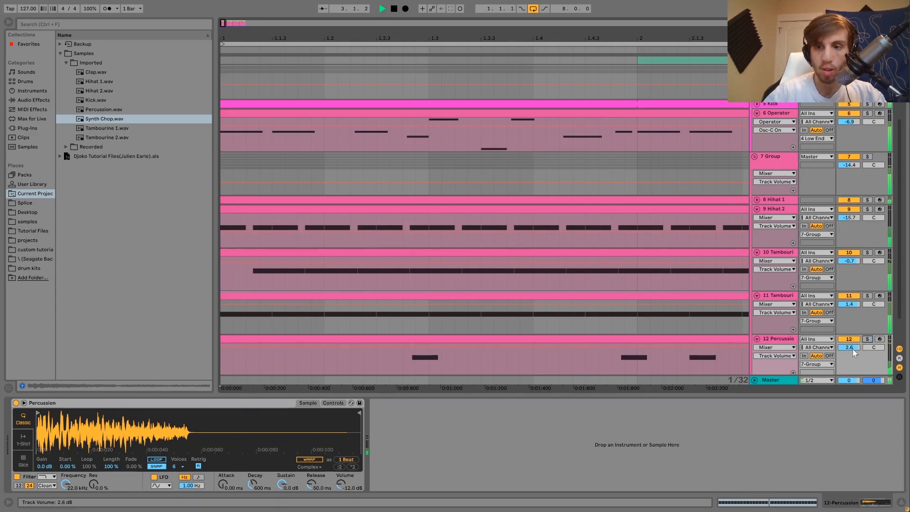
left_click_drag(852, 349, 852, 354)
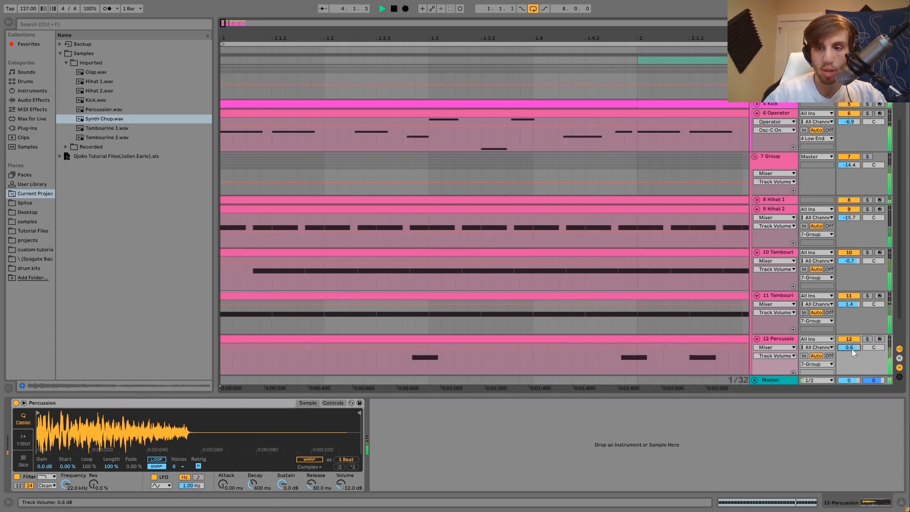
key("Up")
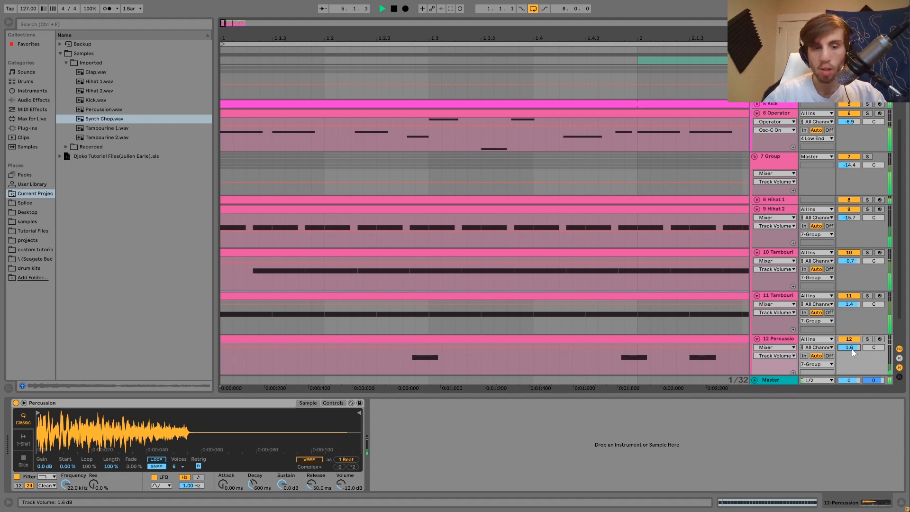
key("space")
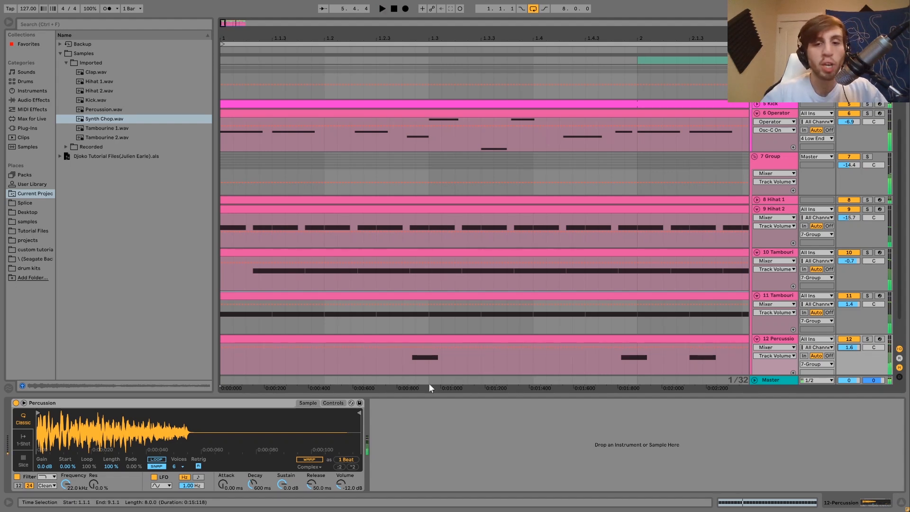
Play the full mix with the whole eight-bar Percussion pattern in view, and select the Percussion clip.
scroll(431, 360, "down", 2)
scroll(435, 347, "down", 1)
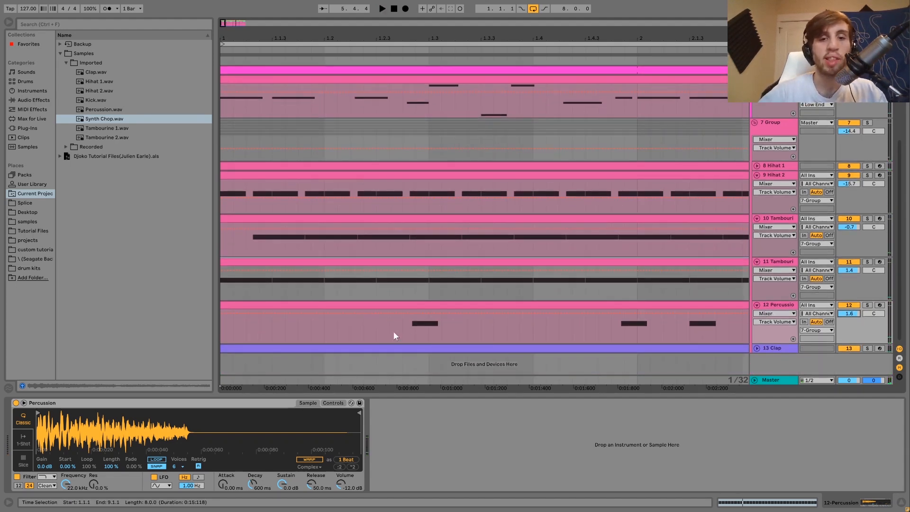
left_click(315, 343)
key("space")
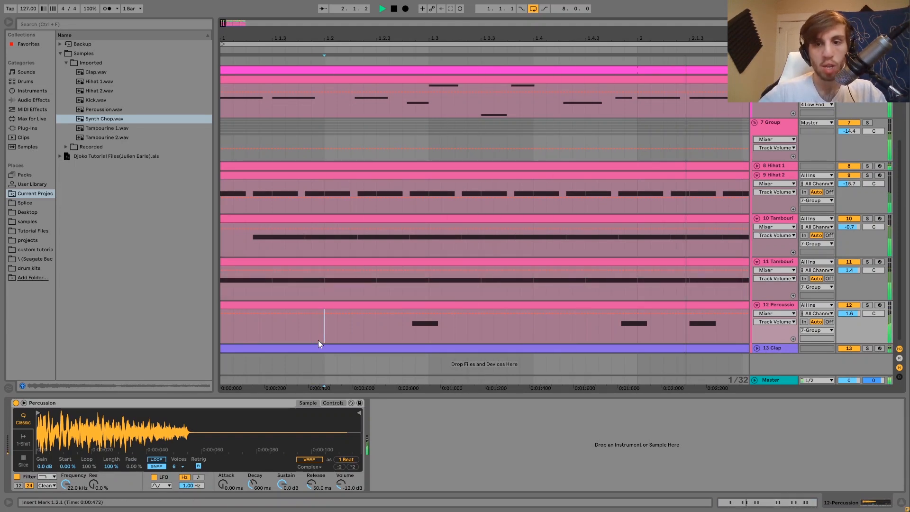
left_click_drag(483, 36, 483, 4)
key("space")
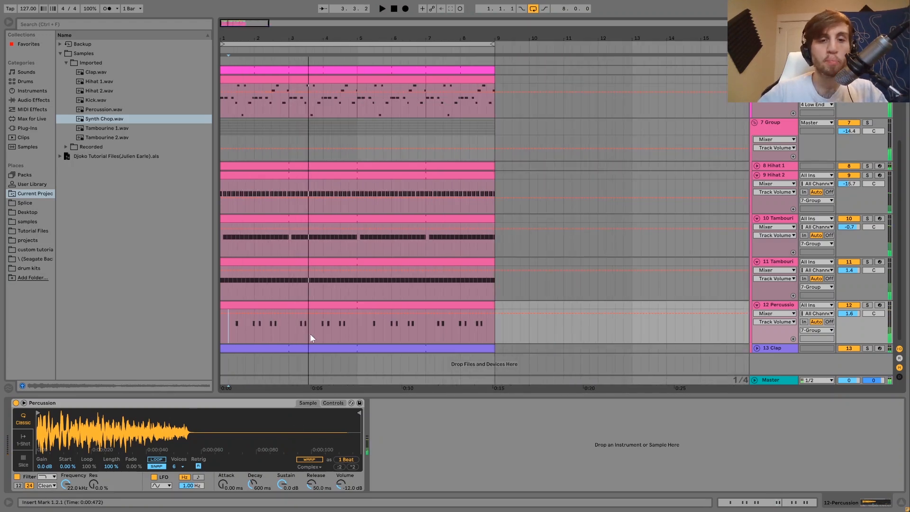
left_click(321, 304)
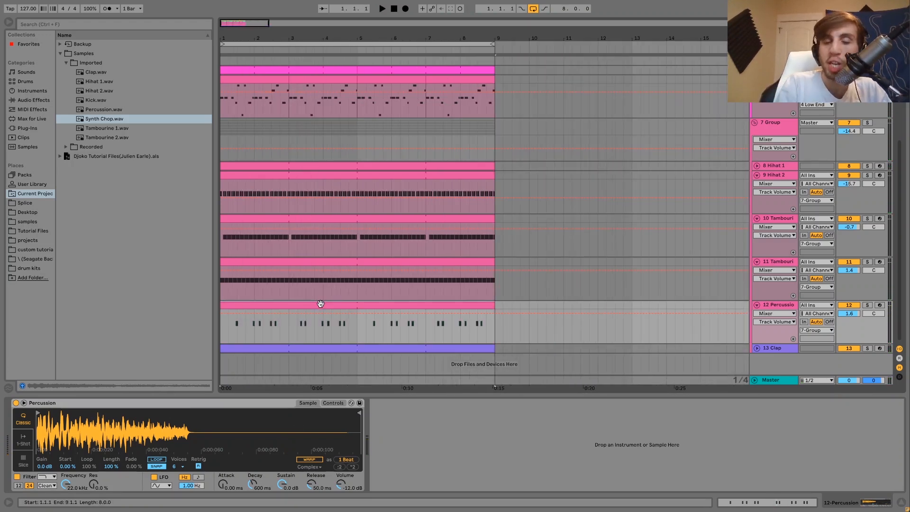
Compare the full mix with the Percussion track muted and reactivated.
left_click(849, 306)
key("space")
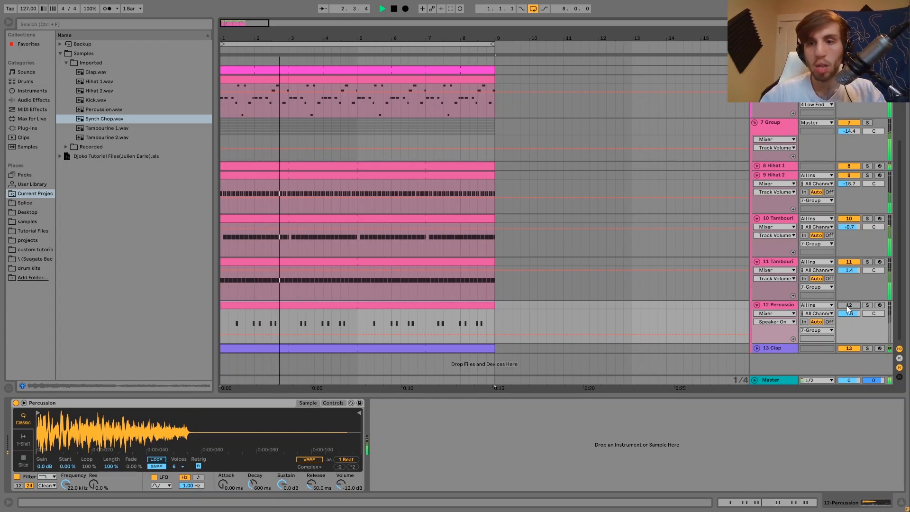
key("space")
left_click(849, 306)
key("space")
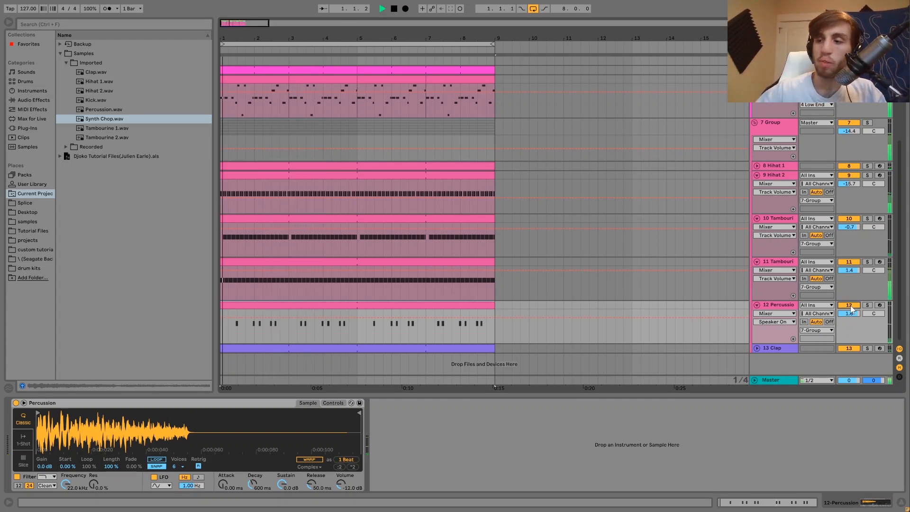
left_click(774, 306)
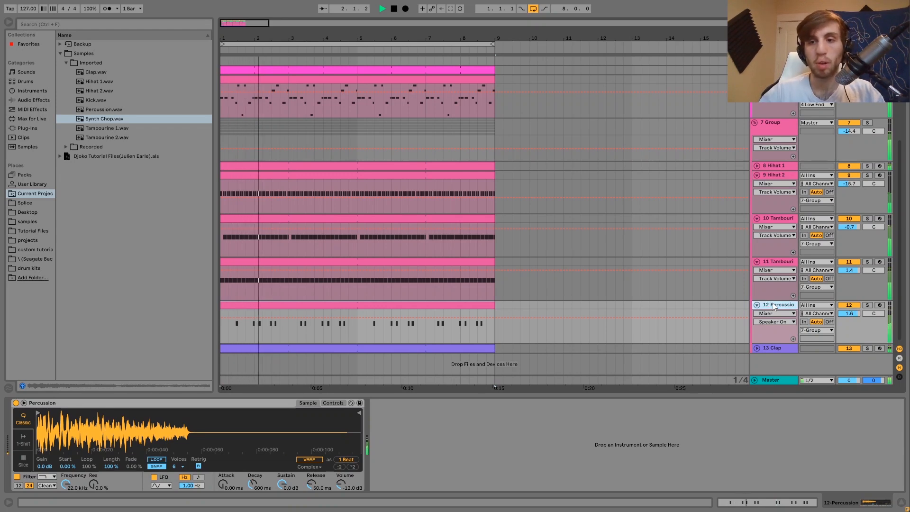
key("space")
Solo the Percussion track and preview the Percussion.wav sample.
left_click(868, 306)
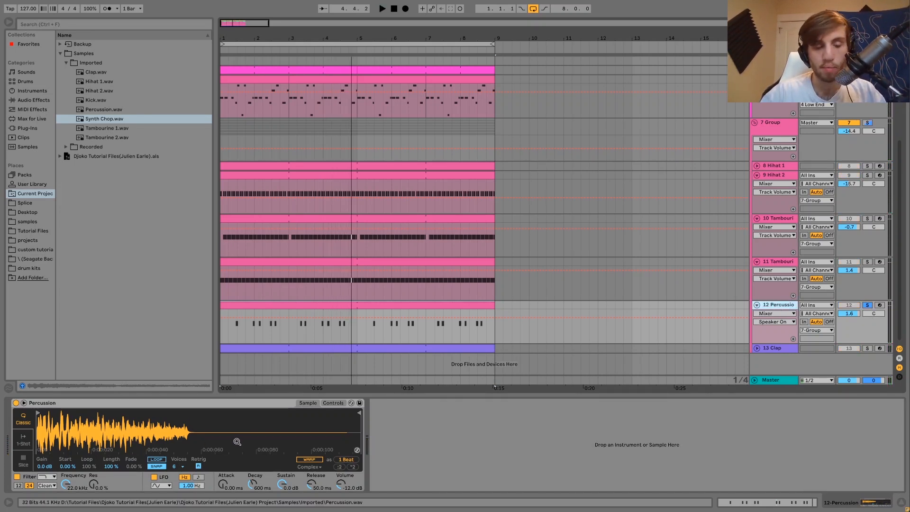
left_click(102, 111)
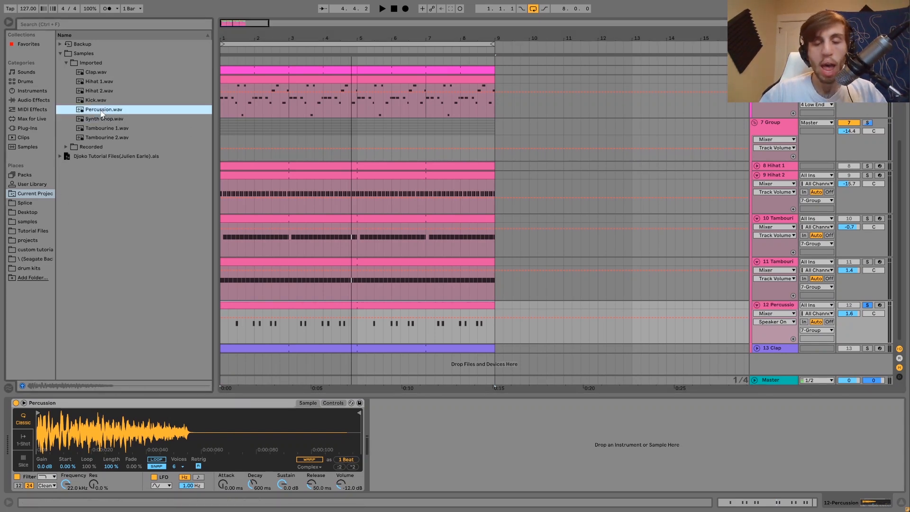
Solo and unfold the Clap track, play its pattern, and preview the Clap.wav sample.
left_click(868, 349)
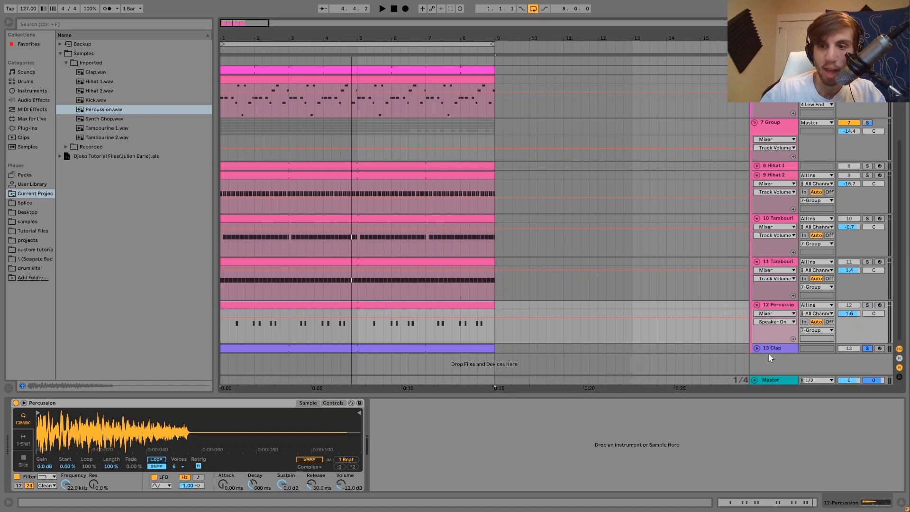
double_click(767, 349)
scroll(767, 351, "down", 2)
key("space")
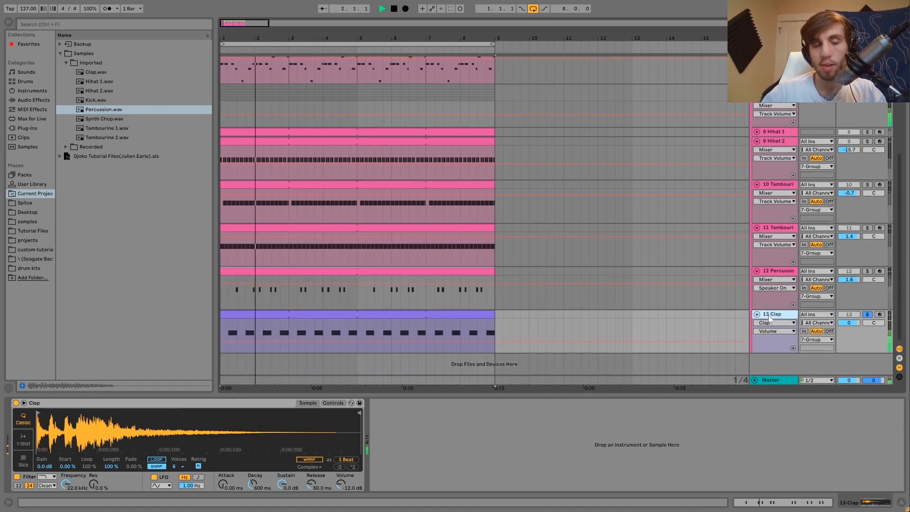
key("space")
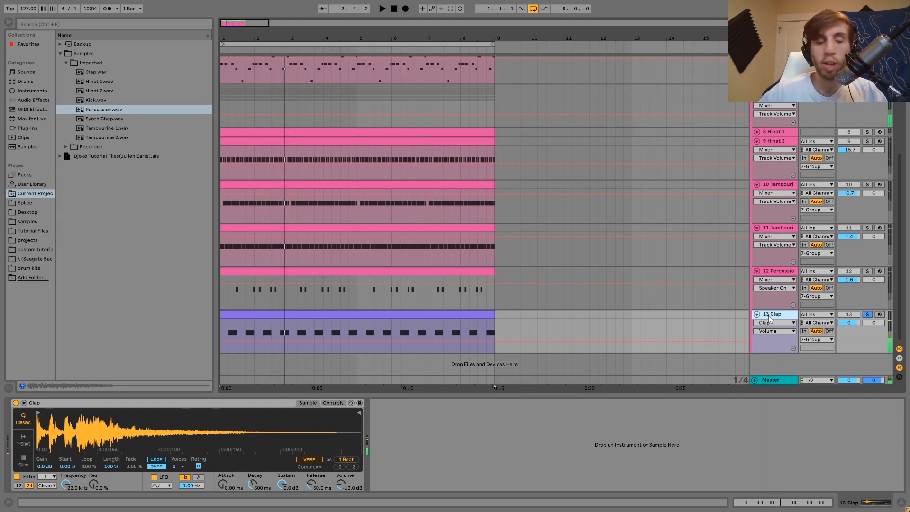
left_click(101, 73)
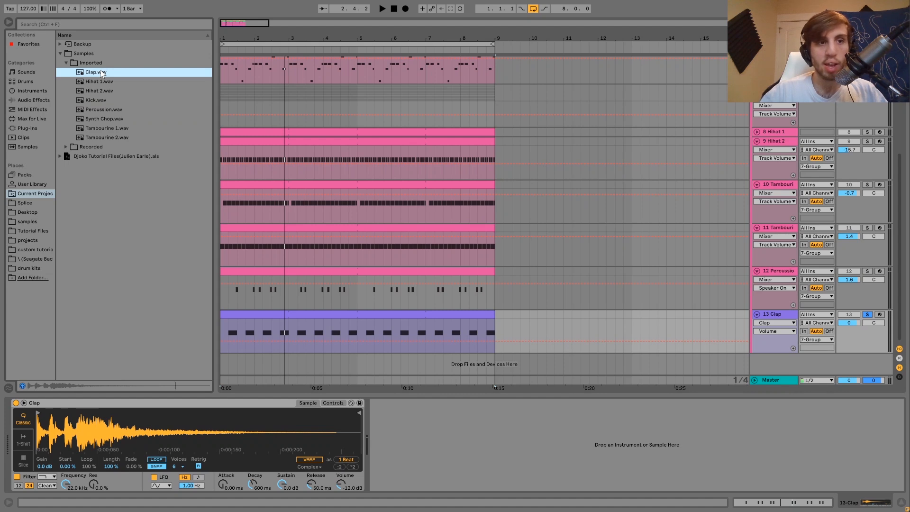
Play the soloed clap, unsolo it during playback, and replay the full mix to hear the clap in context.
key("space")
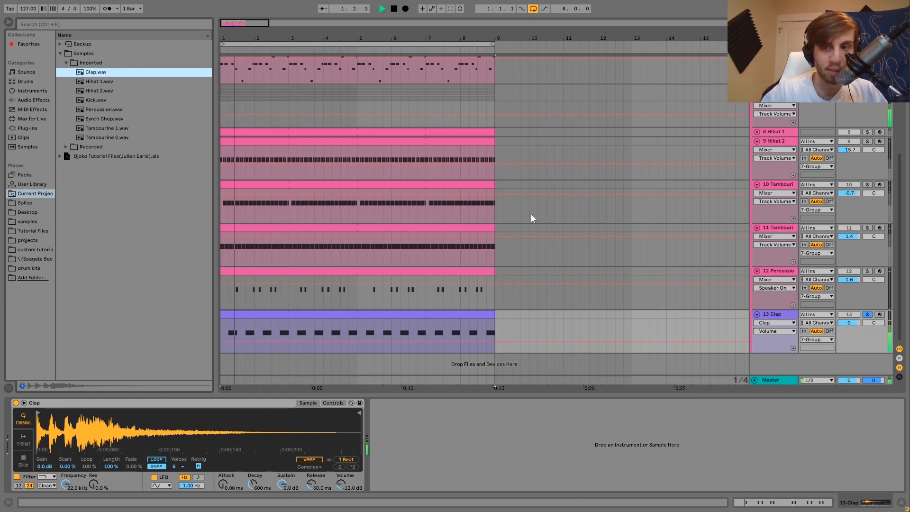
left_click(867, 314)
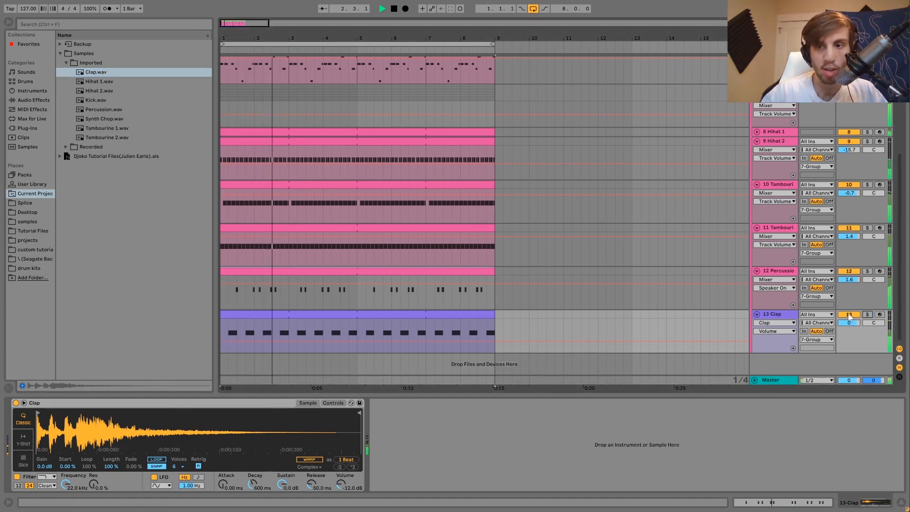
key("space")
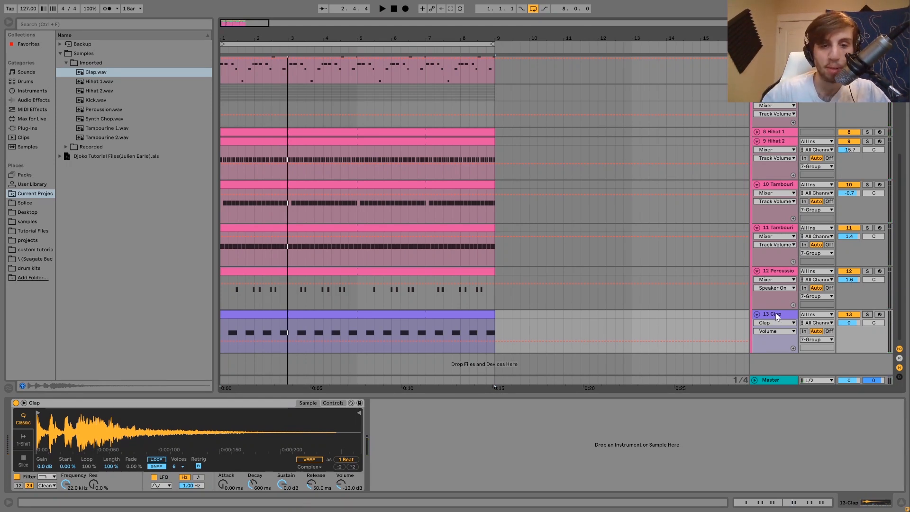
key("space")
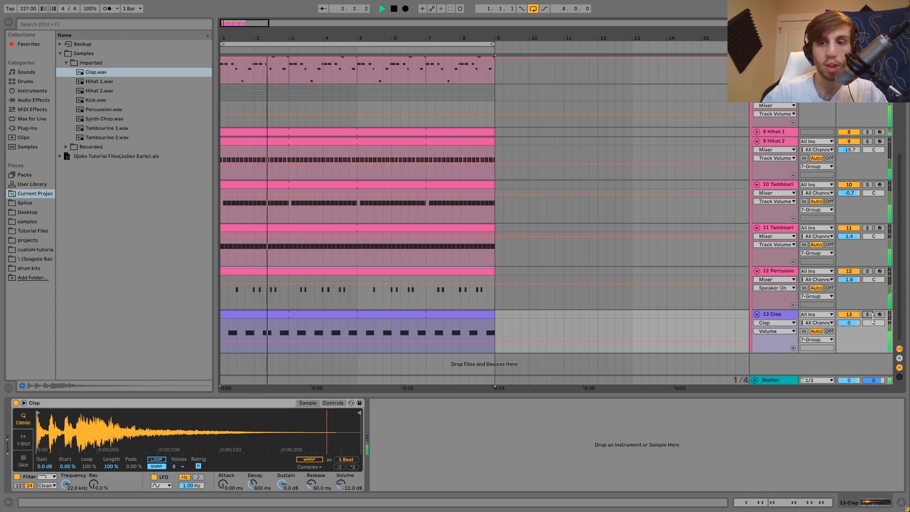
key("space")
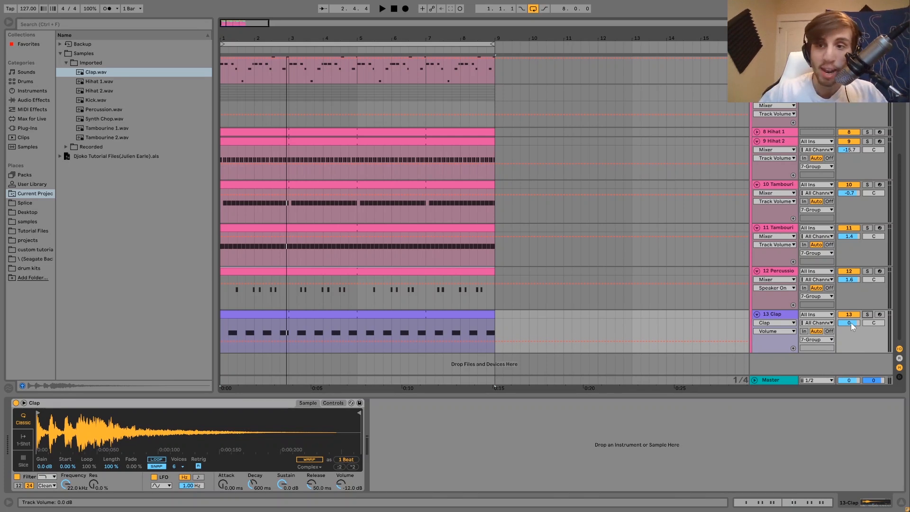
Solo the 7 Group track and show its chain of two Saturators and an EQ Eight.
left_click(794, 97)
scroll(586, 279, "up", 8)
scroll(586, 279, "down", 4)
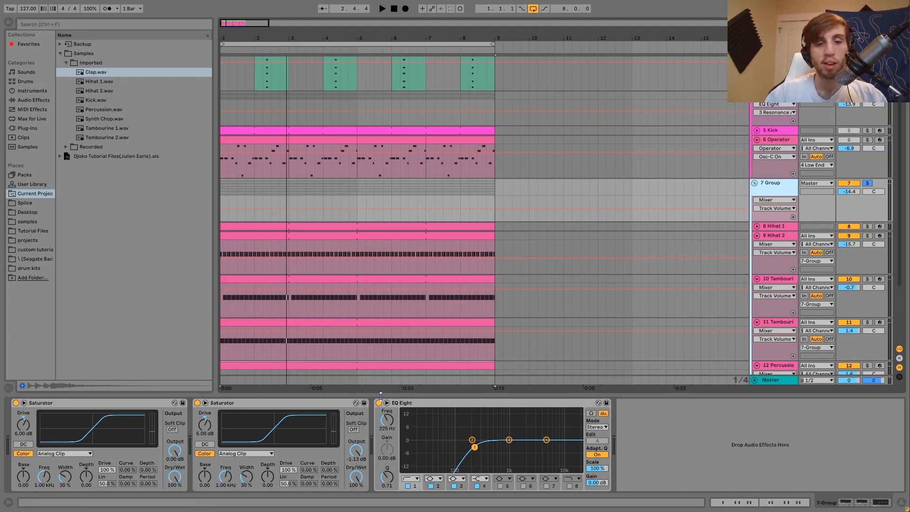
Play the 7 Group with its EQ Eight and both Saturators disabled, and undo the bypasses during playback to compare.
left_click(379, 402)
left_click(198, 403)
left_click(15, 402)
key("space")
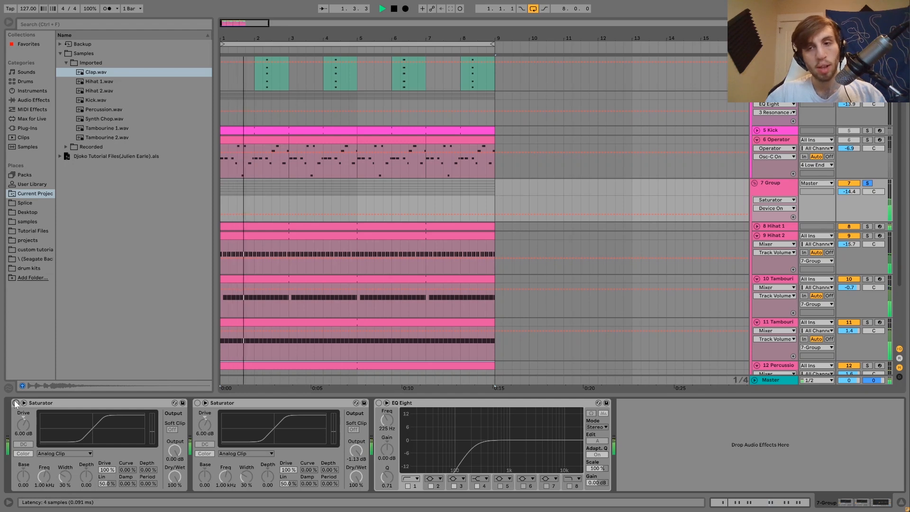
key("ctrl+z")
key("ctrl+z")
key("ctrl+z")
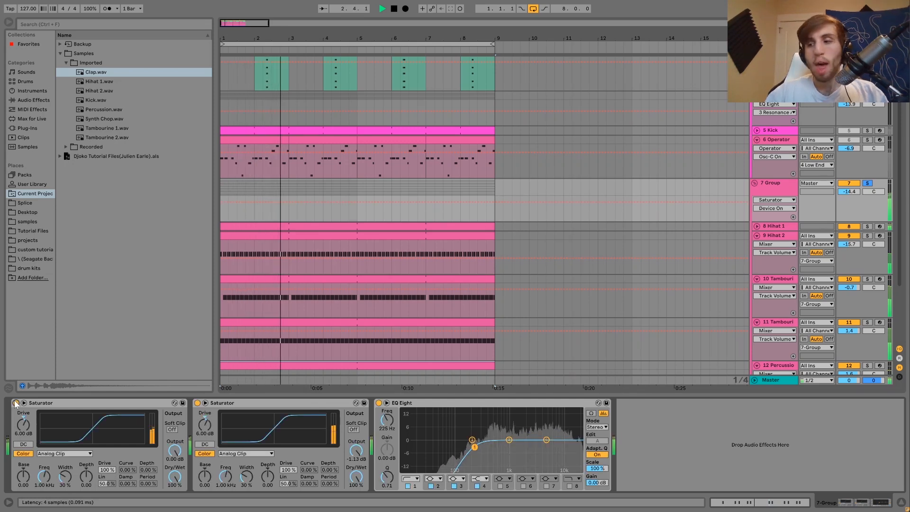
Try one harder-driven Saturator on the 7 Group: disable the second Saturator, set the first one's Drive to 12 dB, and play the group.
key("space")
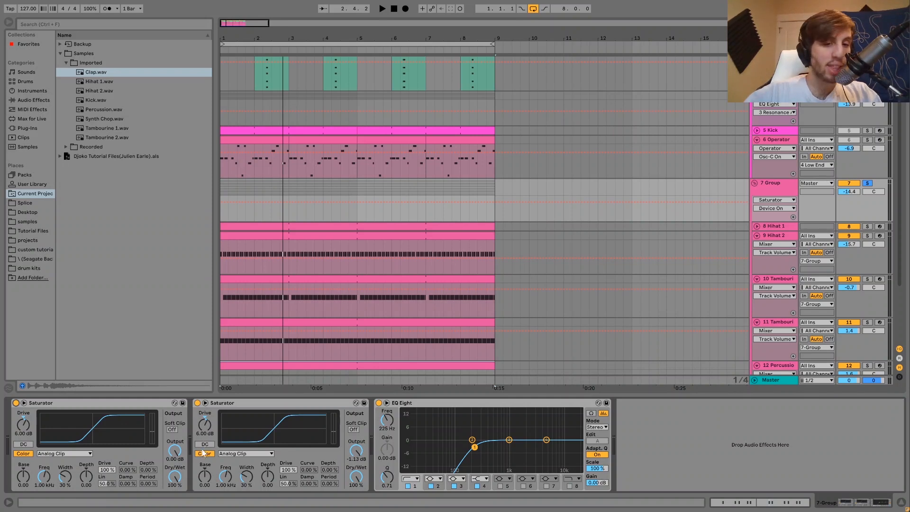
left_click(197, 402)
left_click(24, 433)
type("12")
key("Return")
key("space")
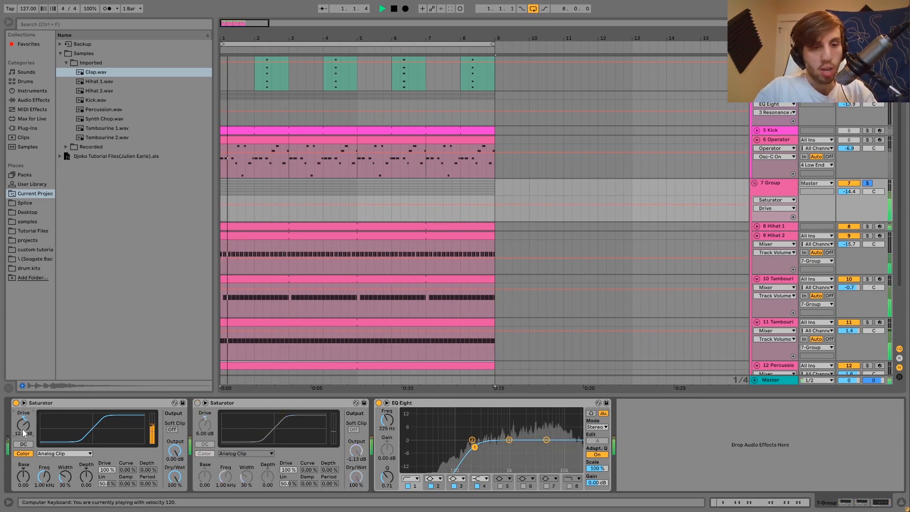
key("space")
Undo the Drive change, re-enable the second Saturator, replay the group with both active, and select the first Saturator's Output control.
key("ctrl+z")
left_click(198, 403)
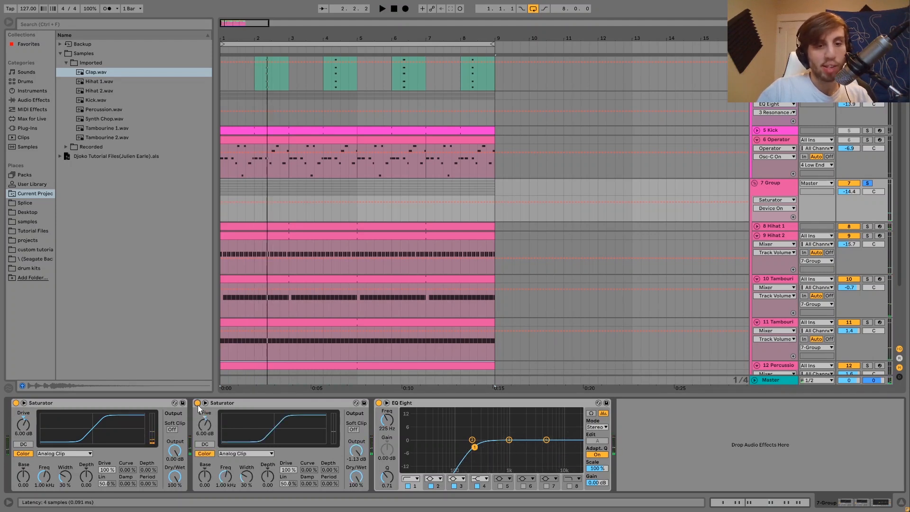
key("space")
key("space")
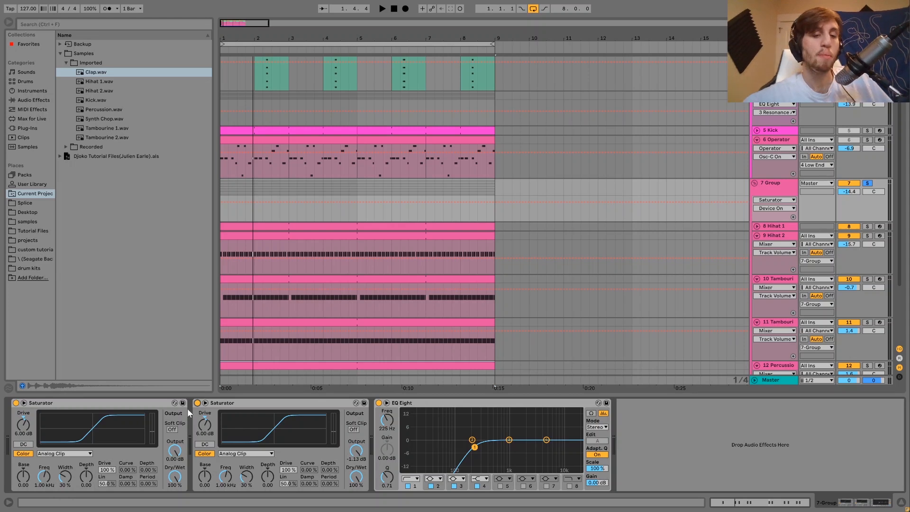
left_click(176, 450)
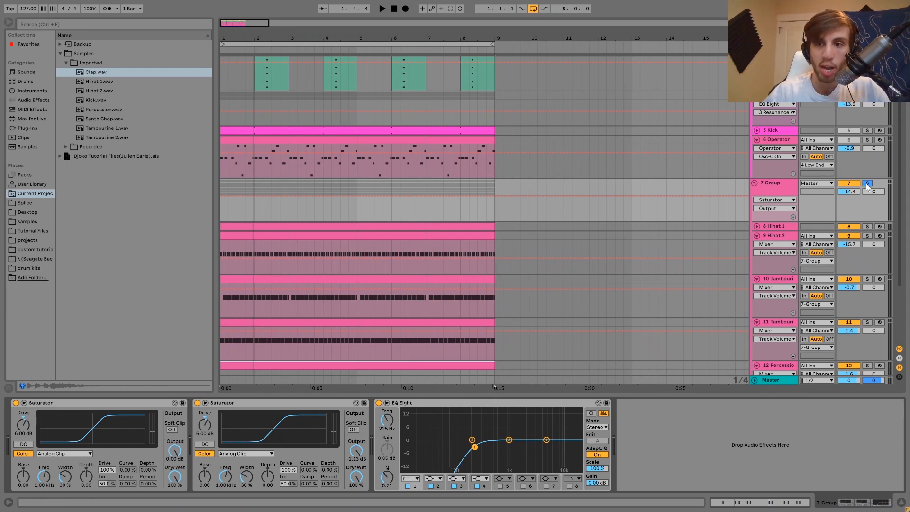
Add a third Saturator after the EQ Eight with Drive at 36 dB and Output at -25.4 dB, and play the group.
left_click(20, 103)
scroll(126, 277, "down", 2)
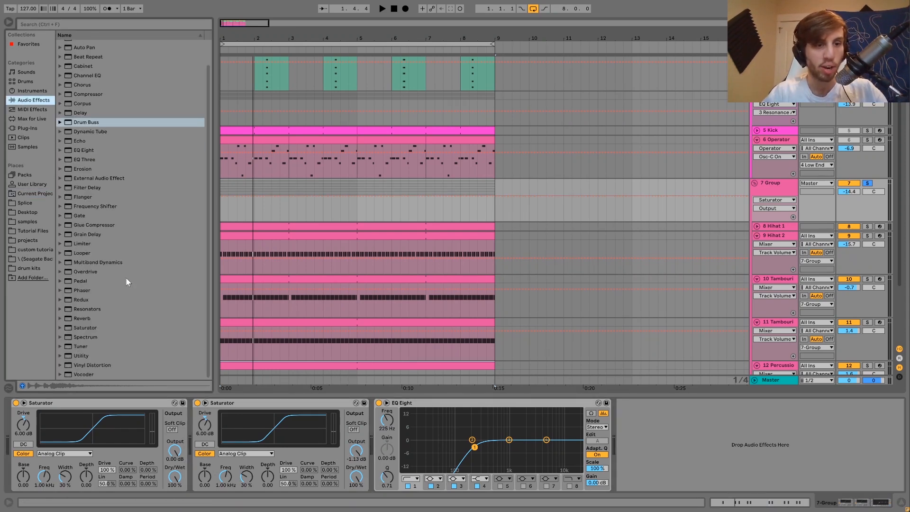
left_click(85, 327)
left_click_drag(86, 327, 631, 408)
left_click_drag(784, 459, 785, 481)
key("space")
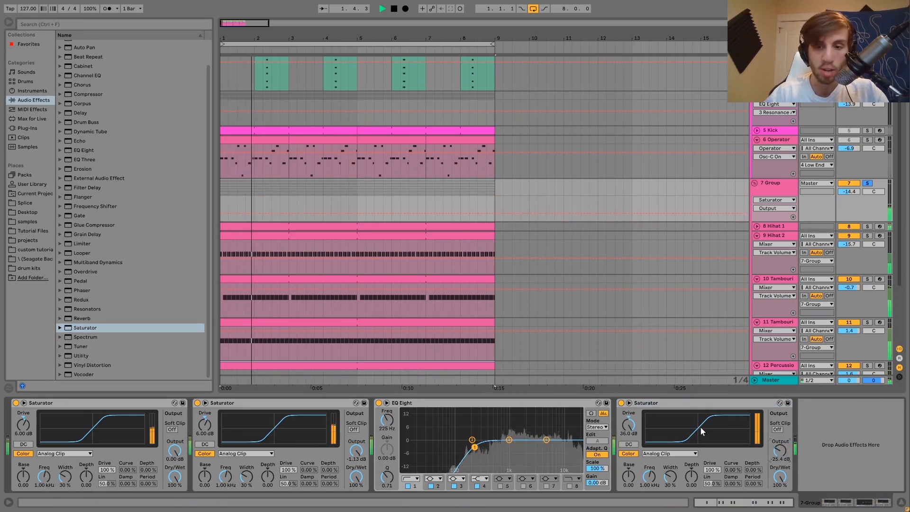
left_click(670, 405)
key("space")
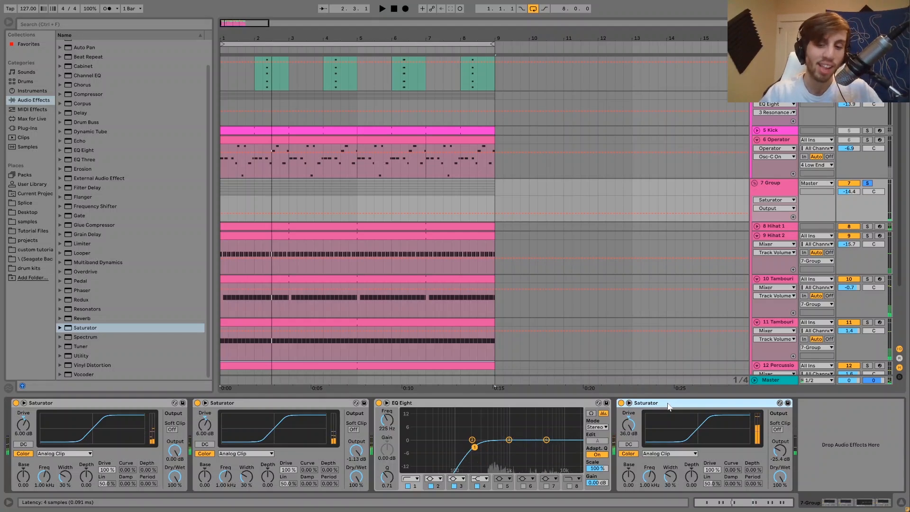
Replay the group while raising the third Saturator's Output to -21.1 dB, and delete that Saturator from the chain.
key("space")
left_click_drag(782, 451, 782, 441)
left_click(692, 404)
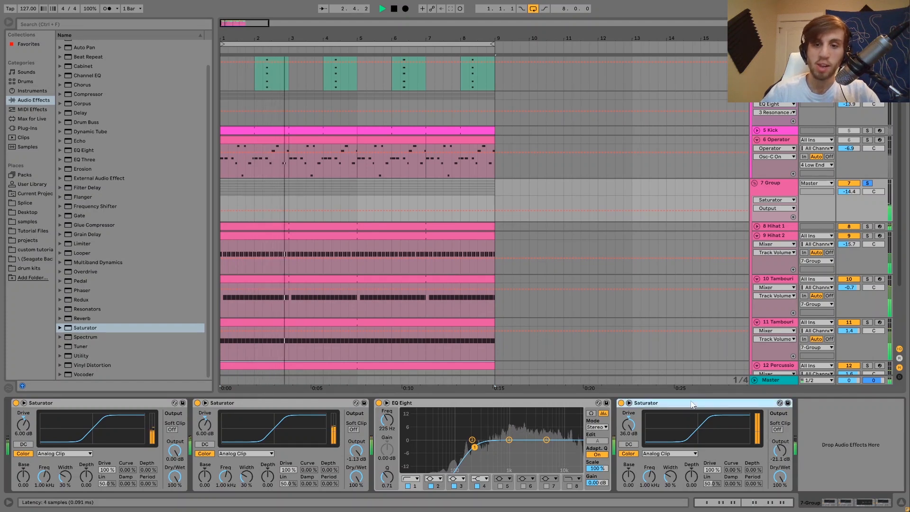
key("space")
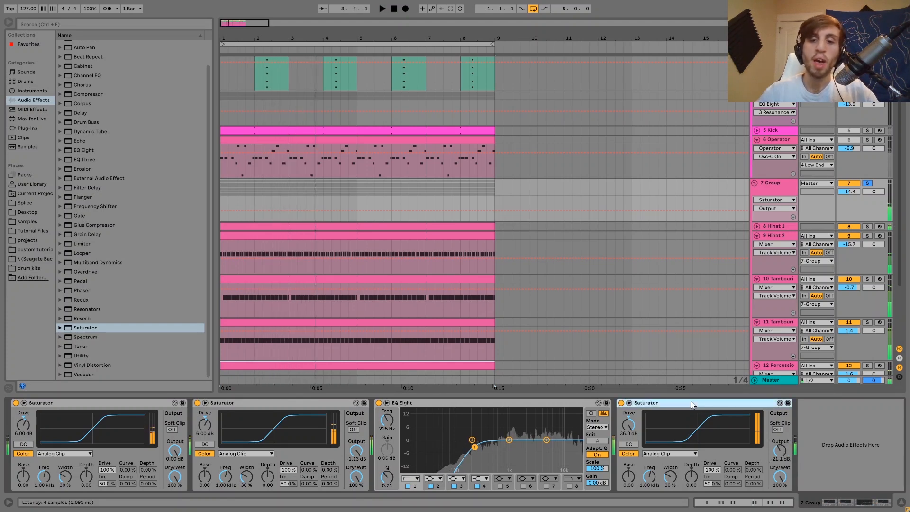
key("Delete")
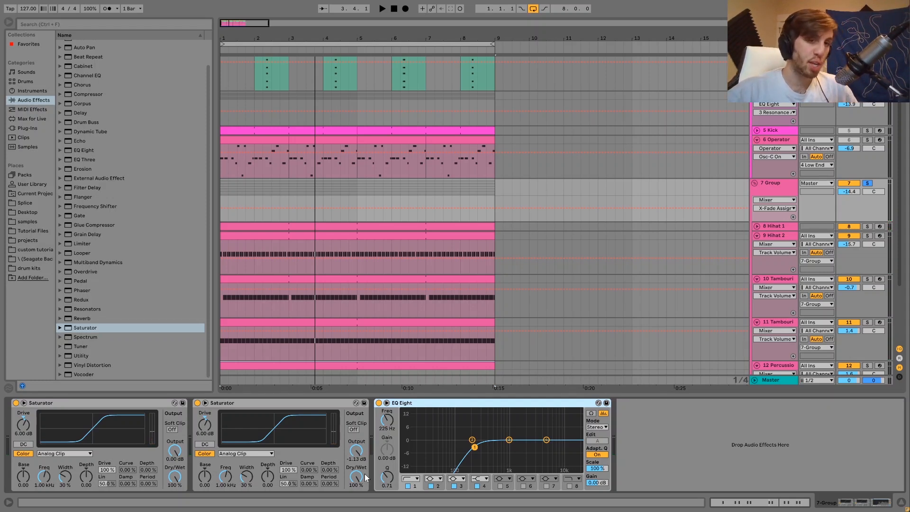
Play the soloed 7 Group twice through its two Saturators and EQ Eight.
key("space")
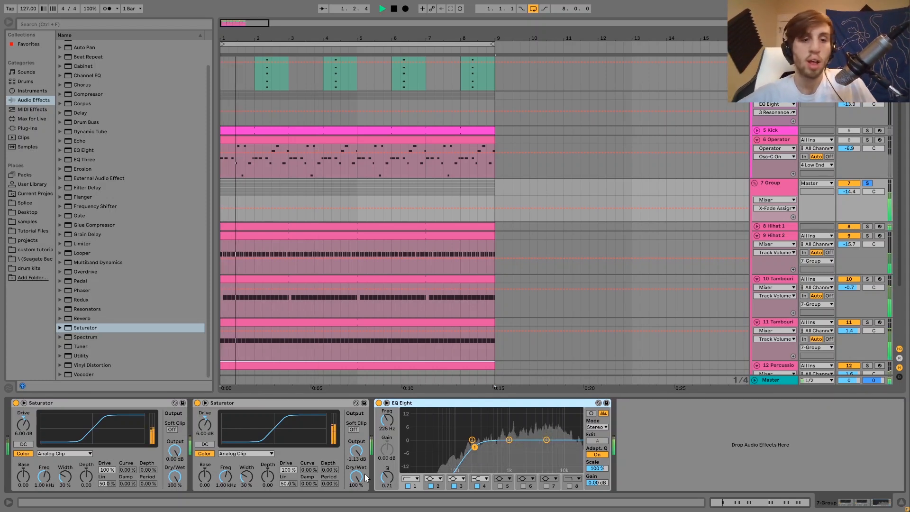
key("space")
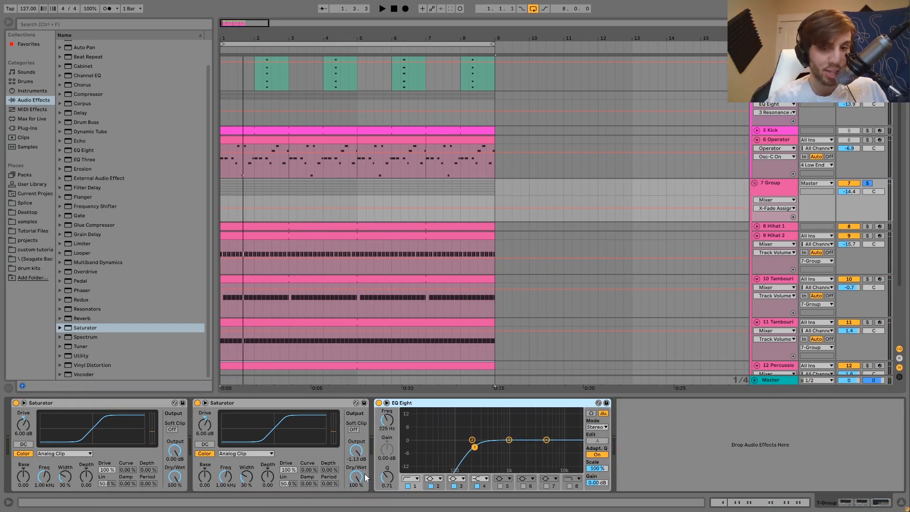
key("space")
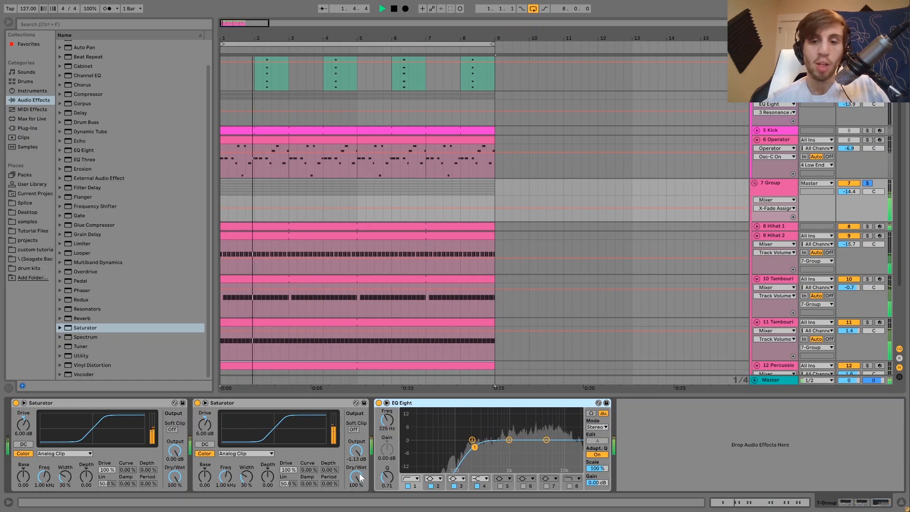
key("space")
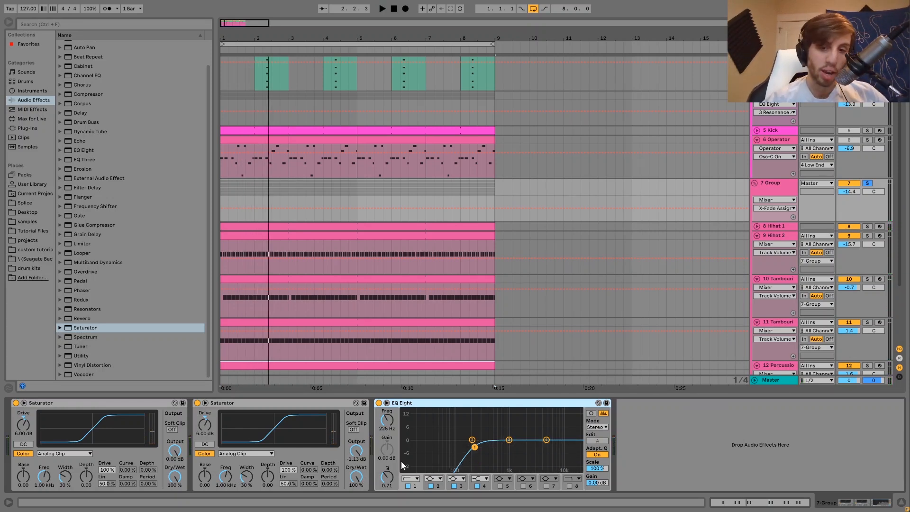
Play the 7 Group while bypassing and re-enabling its EQ Eight to compare the low cut.
key("space")
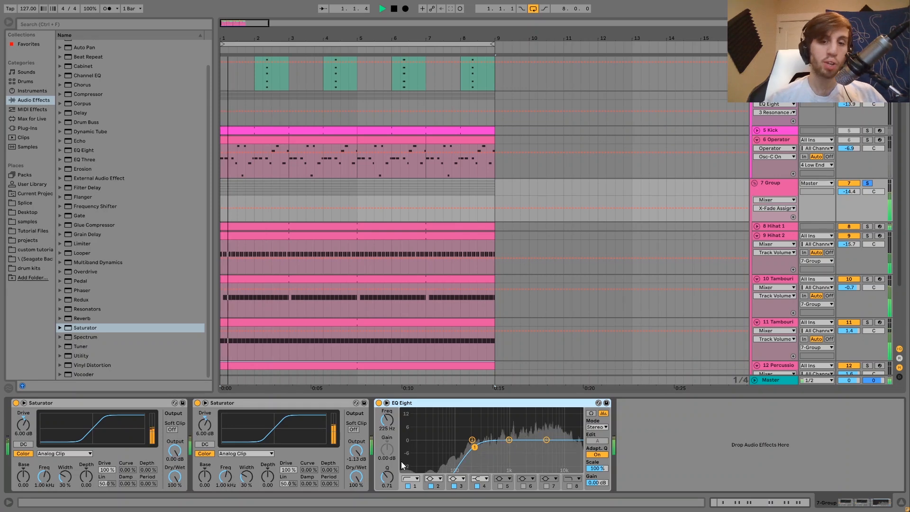
left_click(379, 403)
left_click(379, 404)
key("space")
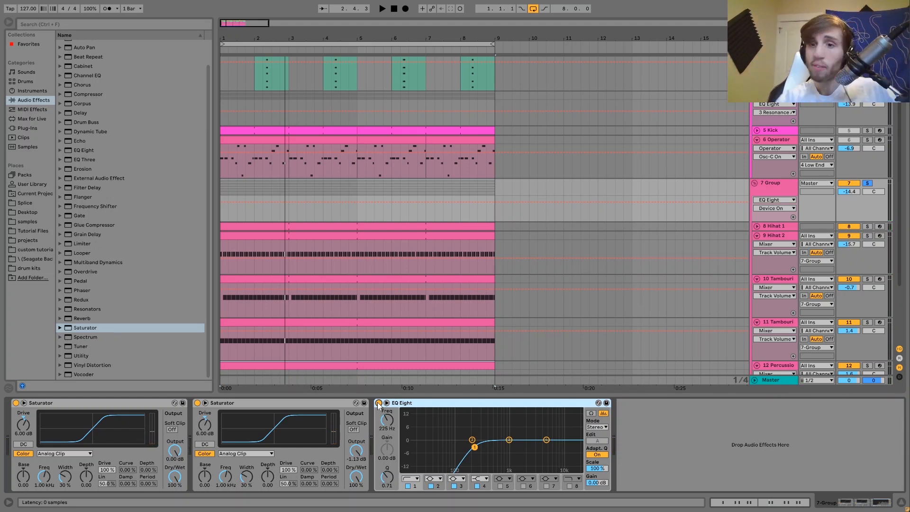
Unsolo the 7 Group, play the full mix to hear it in context, and select the group track.
left_click(868, 183)
key("space")
left_click(771, 218)
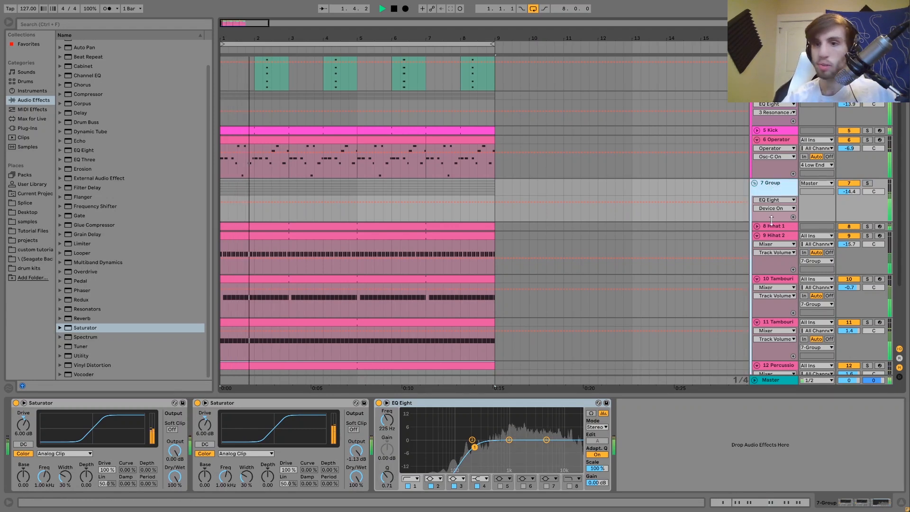
key("space")
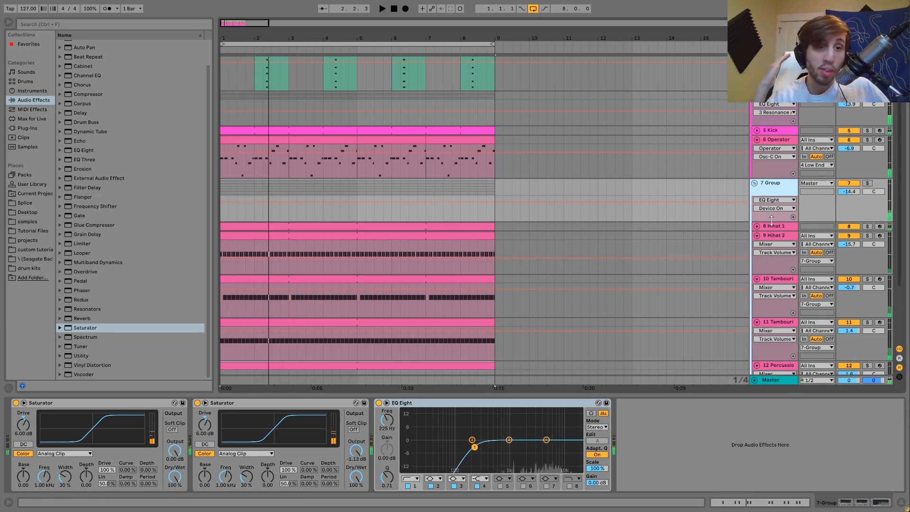